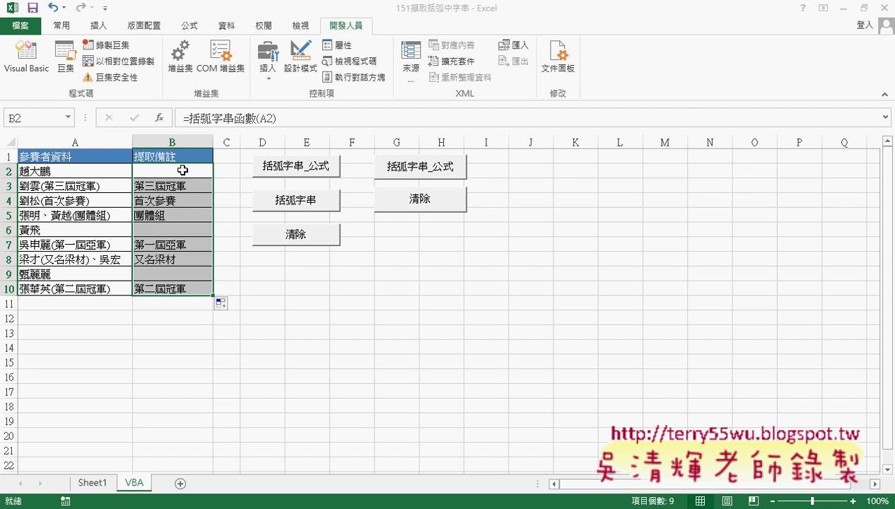
# Empty B2:B10, then check 括弧字串函數 is listed under User Defined functions without inserting it
pyautogui.press('Delete')
pyautogui.click(183, 170)
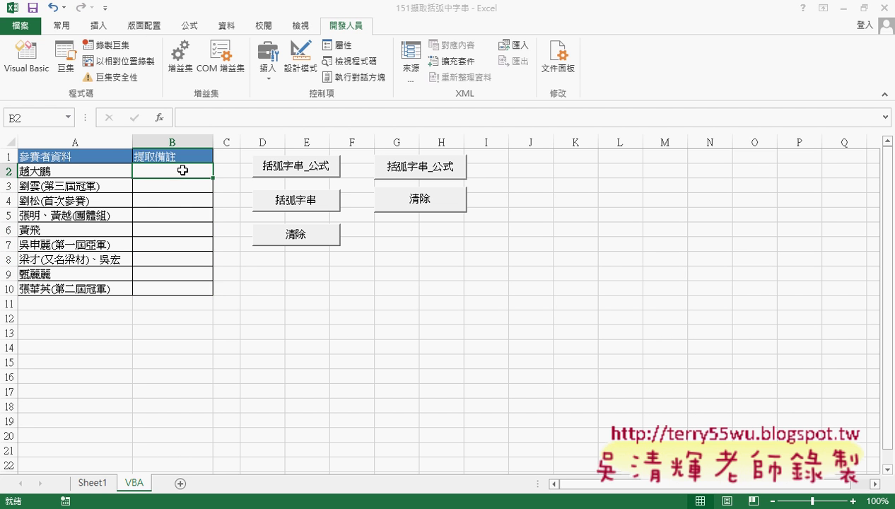
pyautogui.click(159, 117)
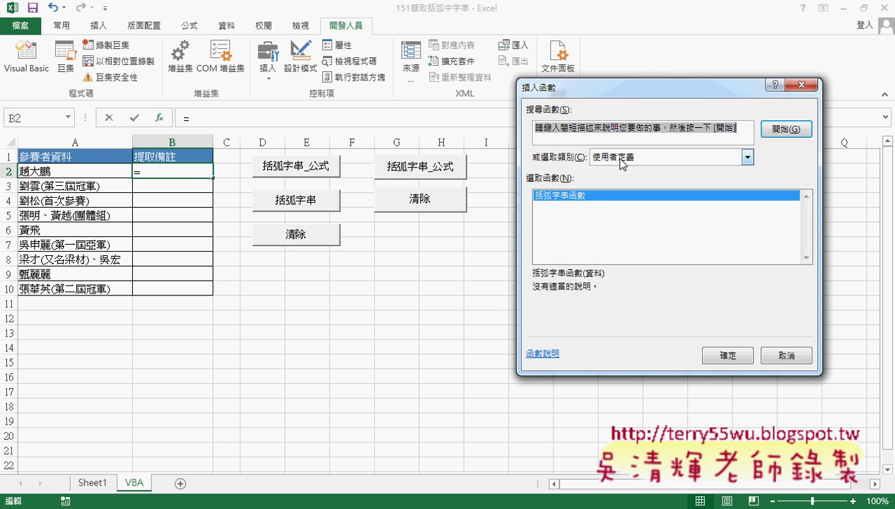
pyautogui.click(619, 158)
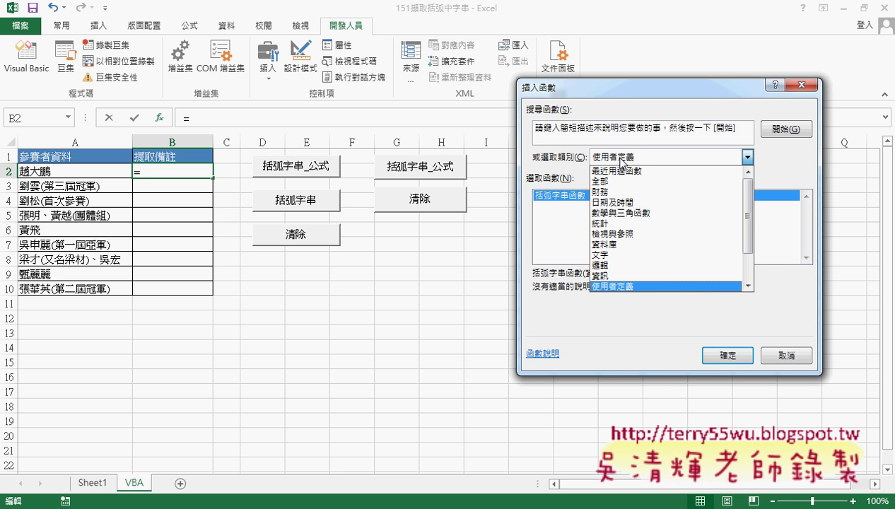
pyautogui.click(784, 354)
pyautogui.click(784, 354)
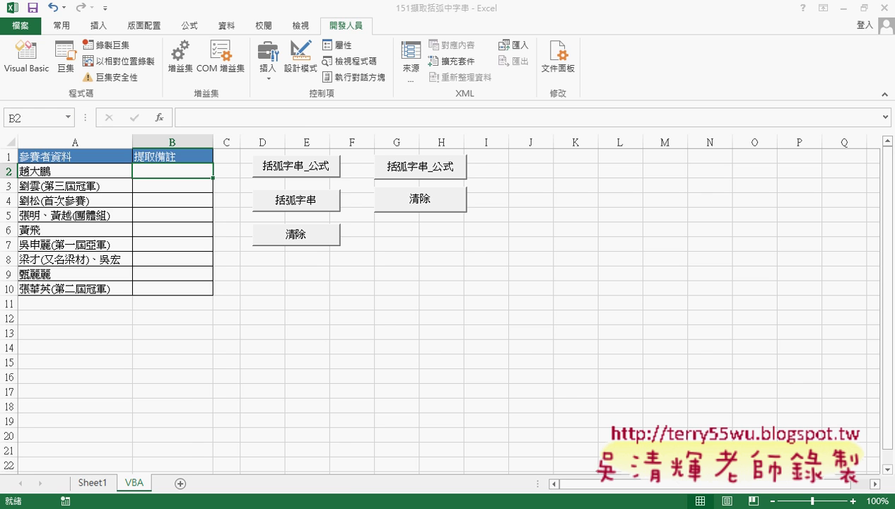
pyautogui.hotkey('alt', 'Tab')
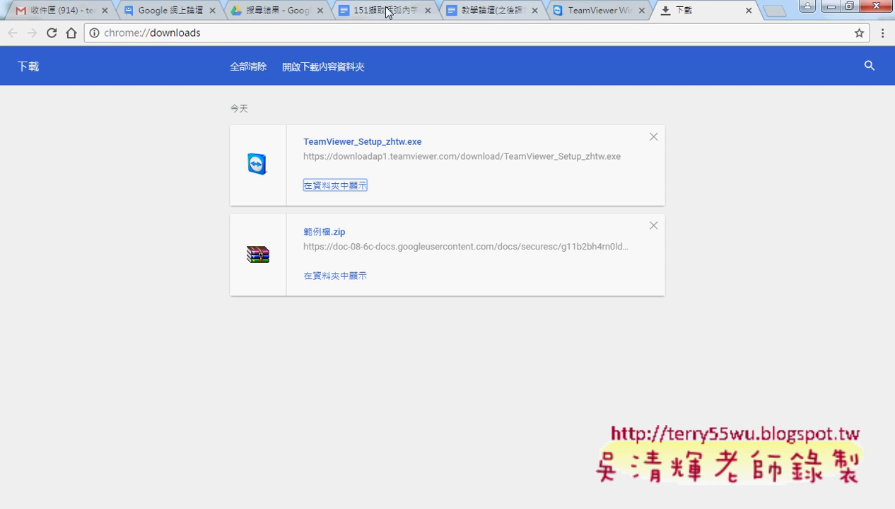
# Select the Public Function 括弧字串函數 code block in the Google Docs tutorial
pyautogui.click(386, 11)
pyautogui.moveTo(239, 371)
pyautogui.mouseDown()
pyautogui.moveTo(170, 281)
pyautogui.moveTo(174, 249)
pyautogui.mouseUp()
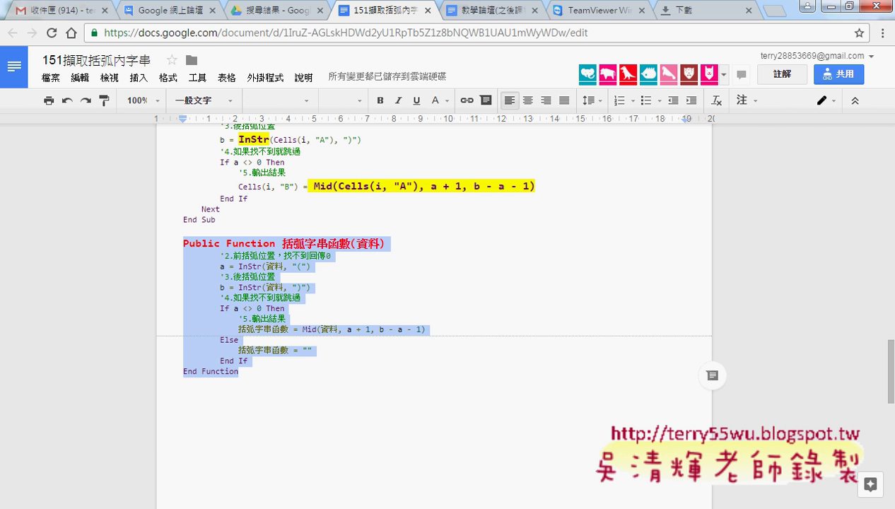
pyautogui.moveTo(192, 508)
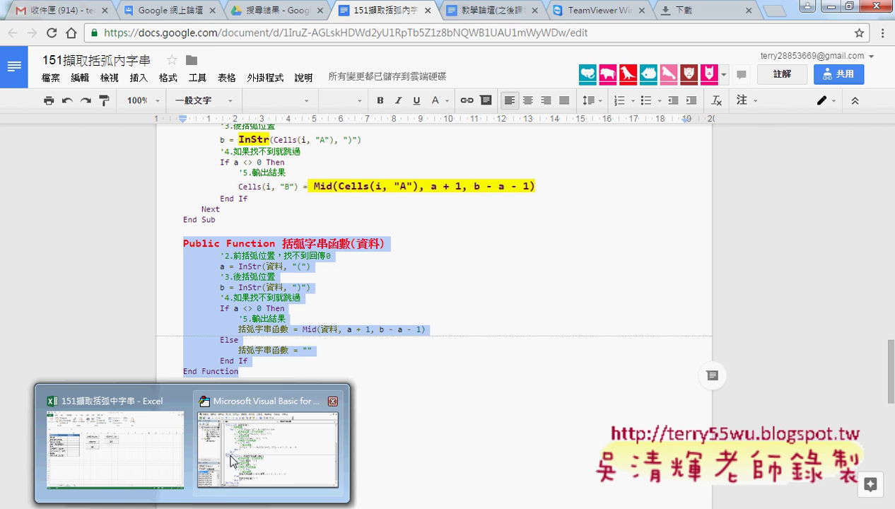
pyautogui.click(268, 439)
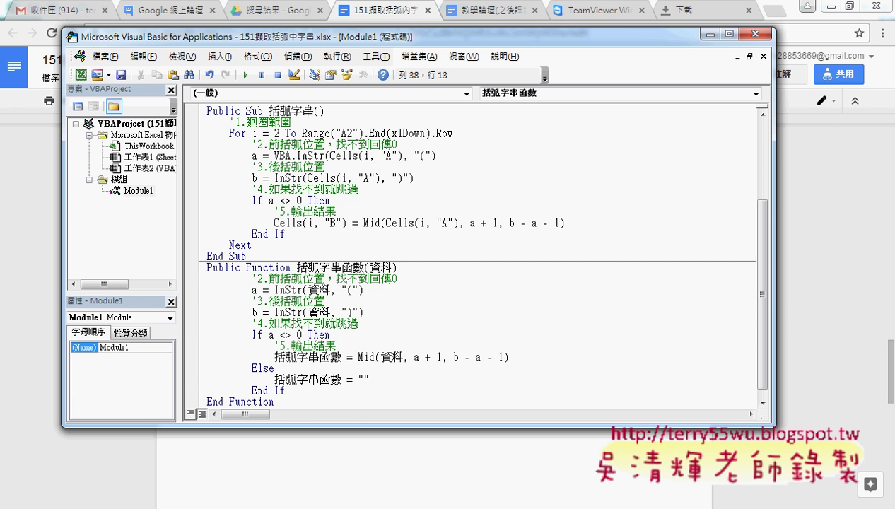
# Look over the Add Procedure dialog with Function type chosen, then cancel it
pyautogui.doubleClick(255, 111)
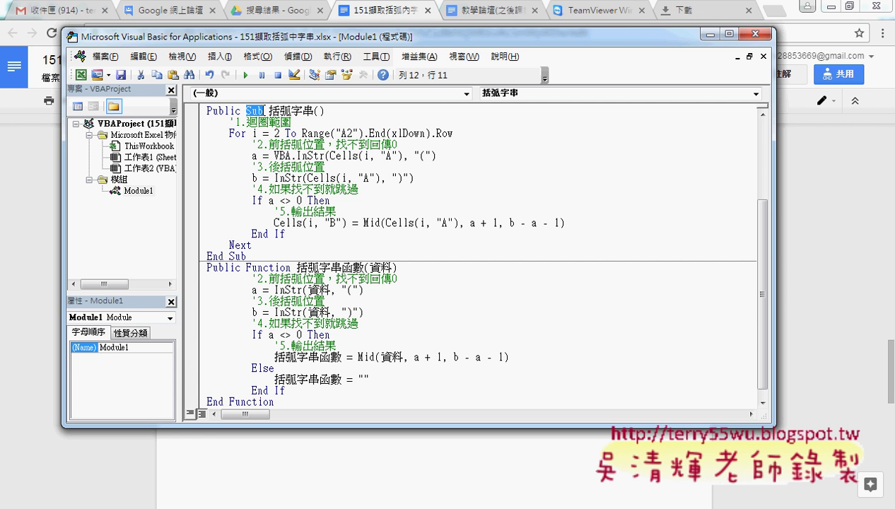
pyautogui.doubleClick(269, 268)
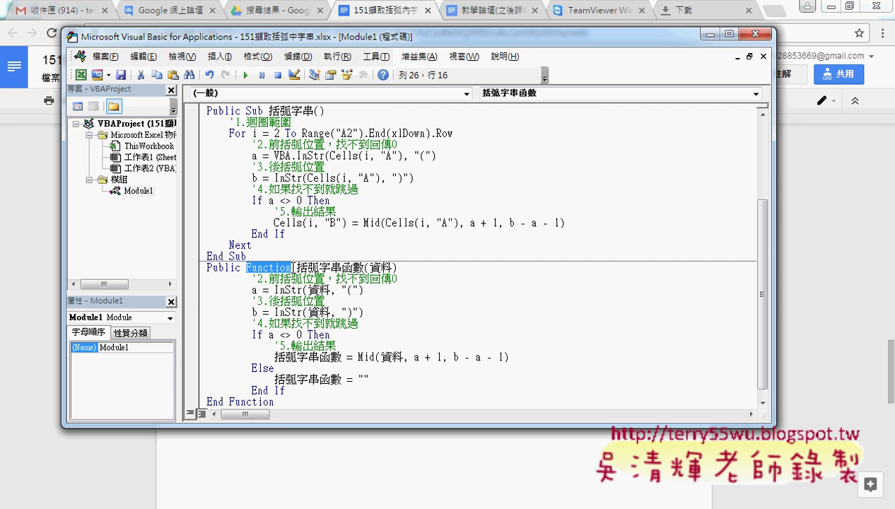
pyautogui.click(219, 56)
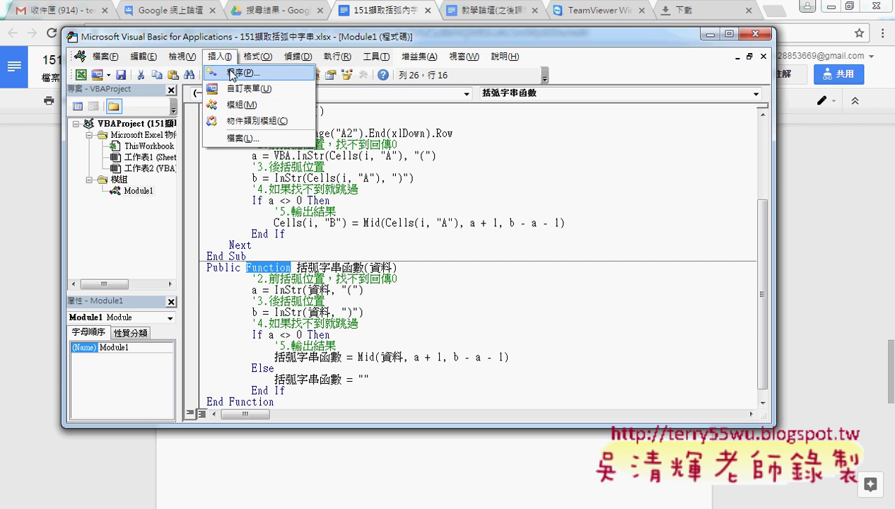
pyautogui.click(232, 74)
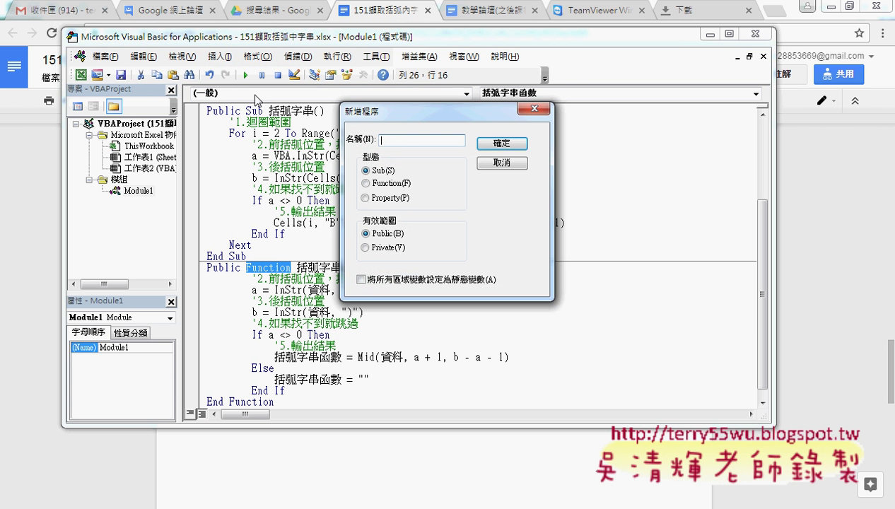
pyautogui.click(394, 184)
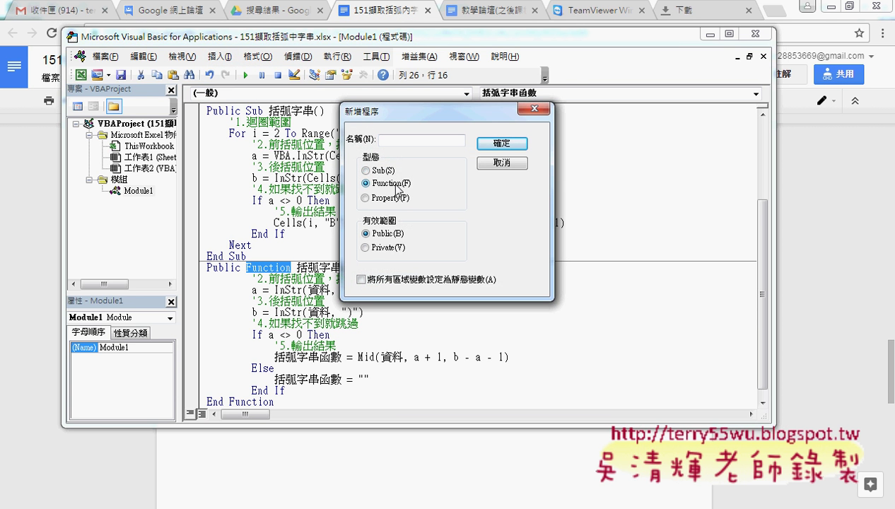
pyautogui.moveTo(368, 111); pyautogui.dragTo(451, 114)
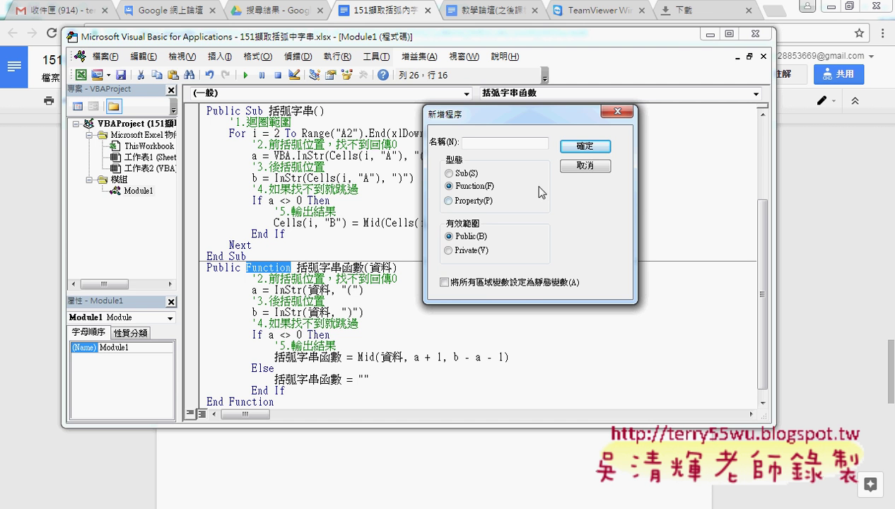
pyautogui.click(579, 167)
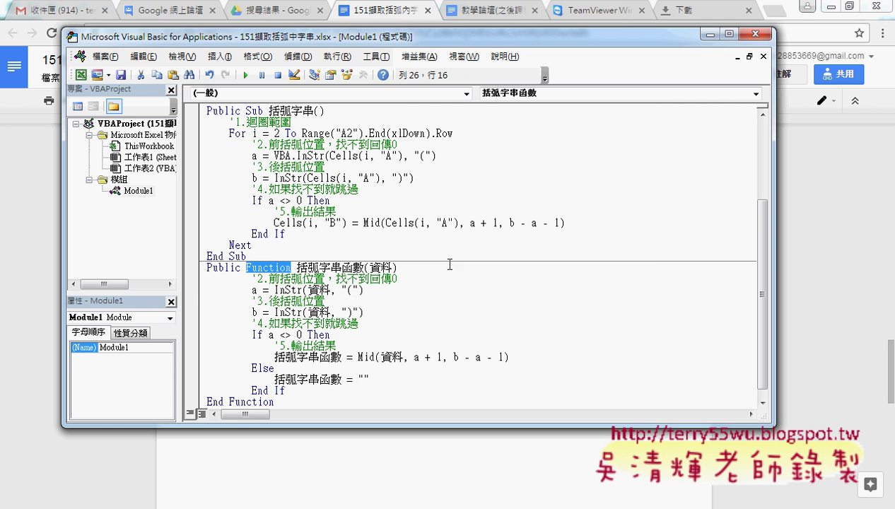
# Delete the function body down to End If, leaving one blank line under the header
pyautogui.moveTo(405, 262); pyautogui.dragTo(401, 388)
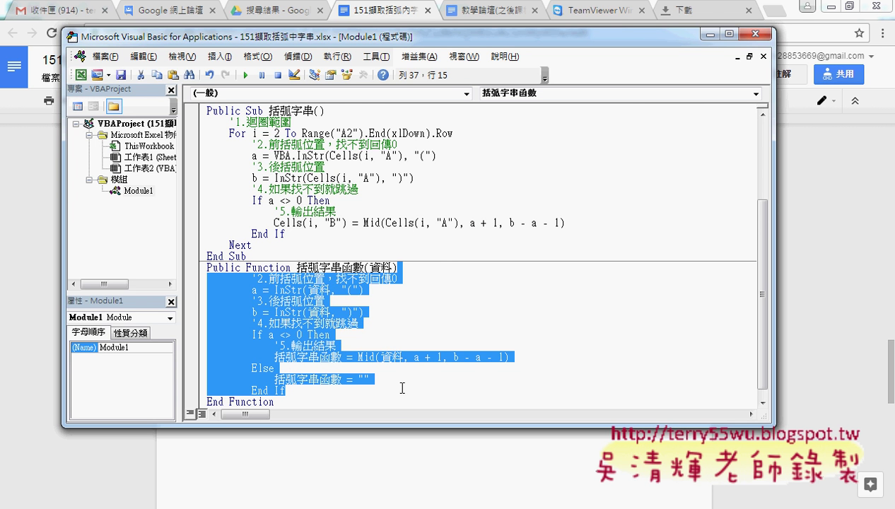
pyautogui.press('Delete')
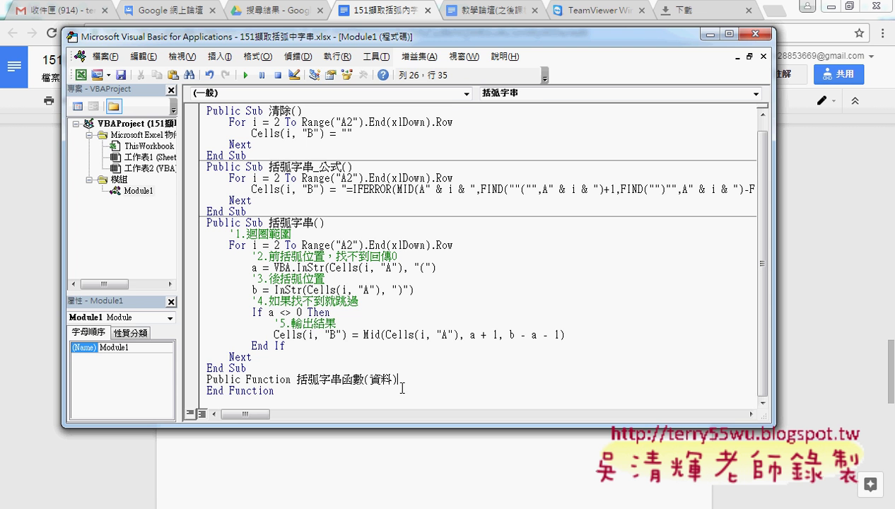
pyautogui.press('Return')
pyautogui.scroll(-1, 458, 244)
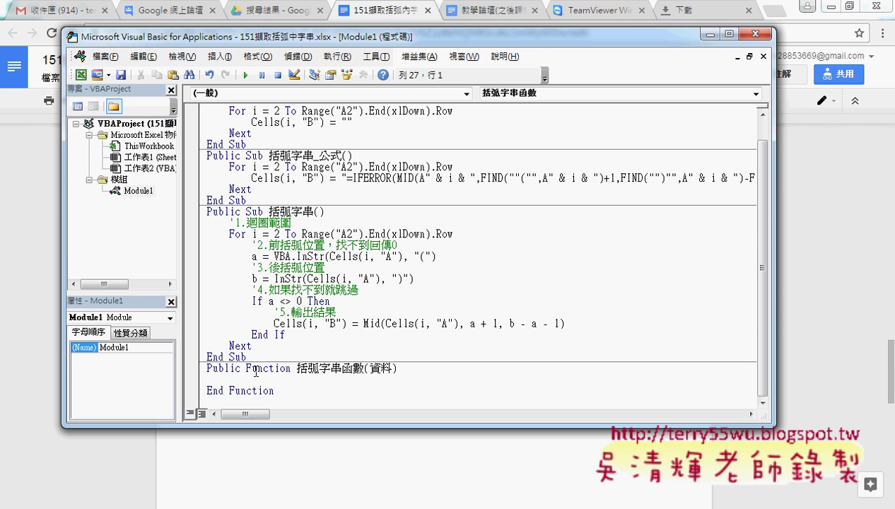
pyautogui.moveTo(245, 368); pyautogui.dragTo(207, 368)
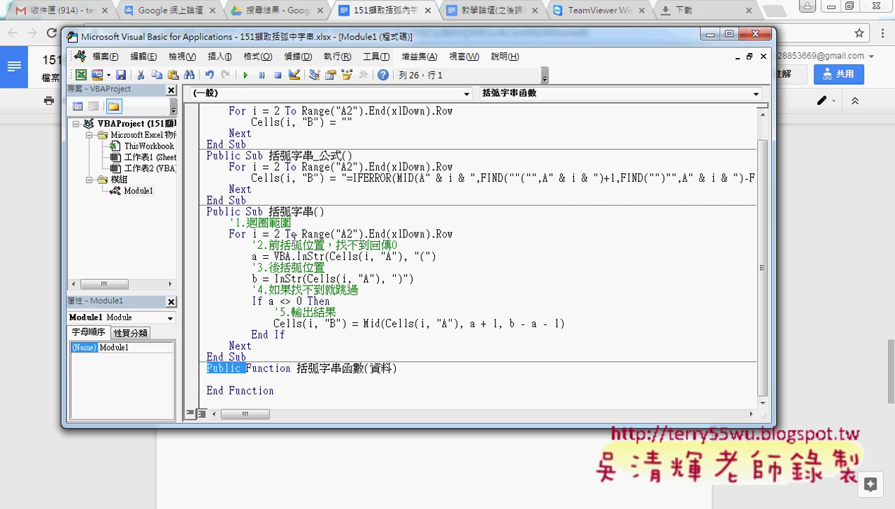
# In Add Procedure, compare Private and Public scope, settling on Public with type Function
pyautogui.click(219, 57)
pyautogui.click(244, 88)
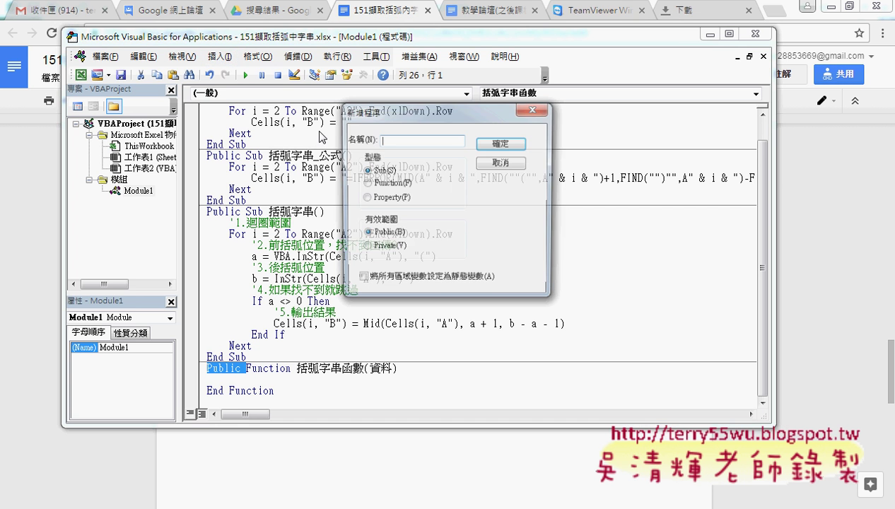
pyautogui.click(385, 249)
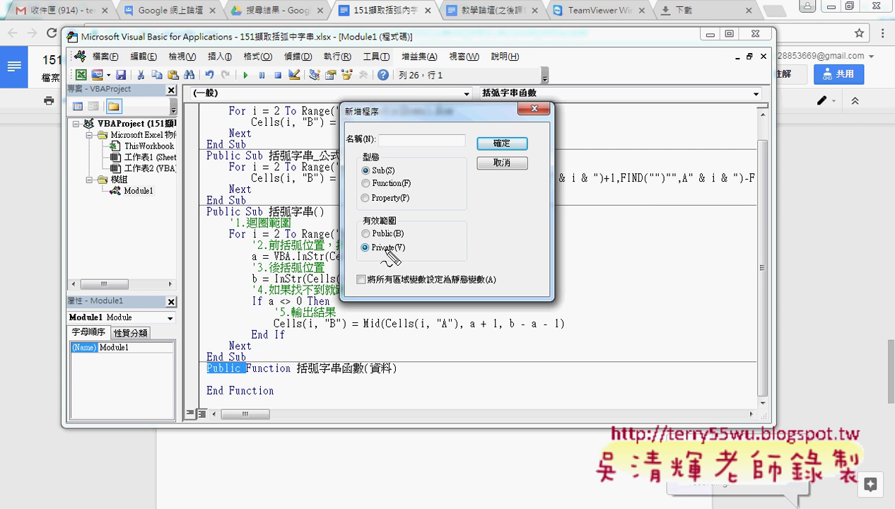
pyautogui.moveTo(139, 202)
pyautogui.mouseDown()
pyautogui.moveTo(178, 169)
pyautogui.moveTo(185, 180)
pyautogui.mouseUp()
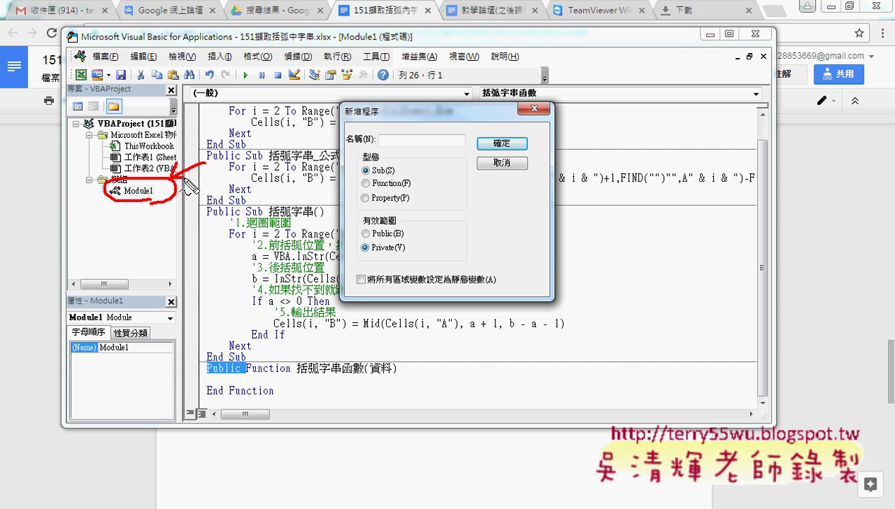
pyautogui.moveTo(407, 251)
pyautogui.mouseDown()
pyautogui.moveTo(361, 252)
pyautogui.moveTo(410, 249)
pyautogui.mouseUp()
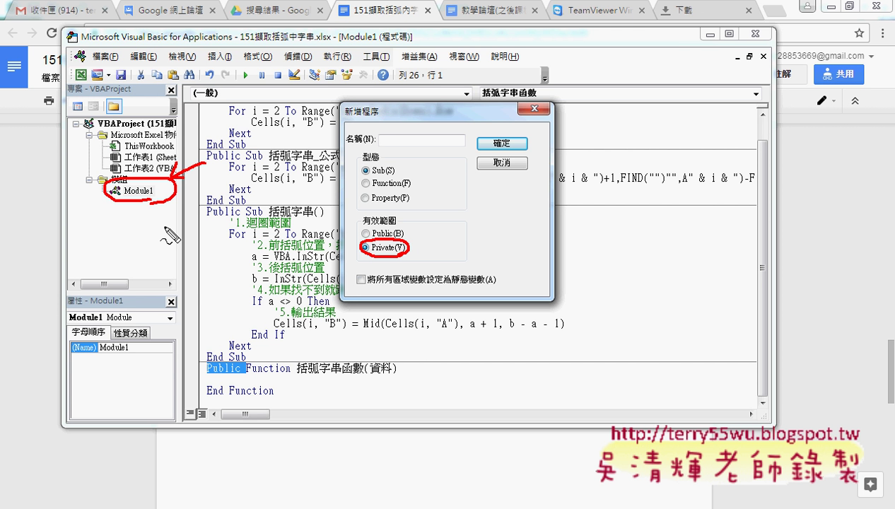
pyautogui.moveTo(362, 239); pyautogui.dragTo(405, 239)
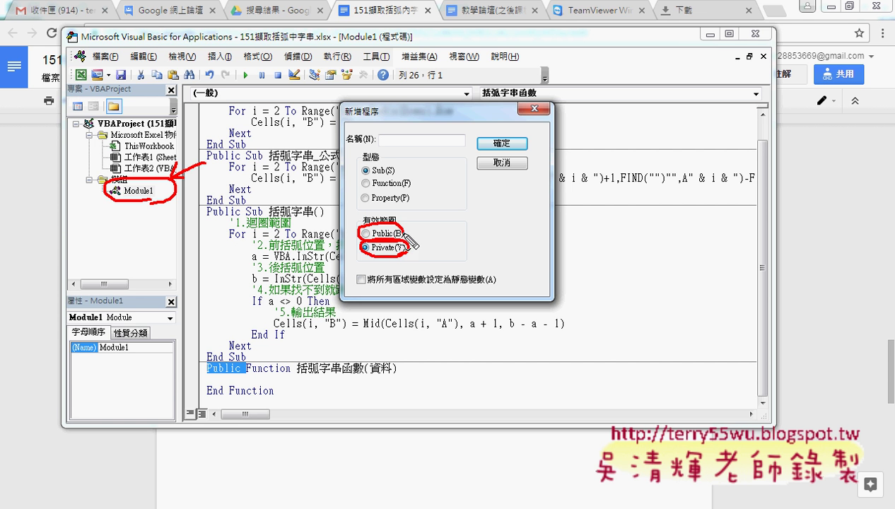
pyautogui.press('Escape')
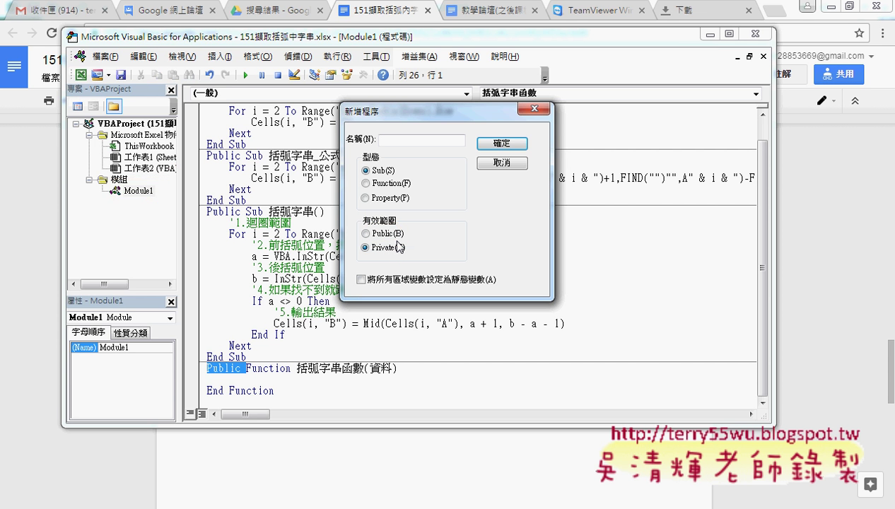
pyautogui.click(365, 234)
pyautogui.click(365, 184)
# Cancel Add Procedure and arrange the windows so the Excel workbook shows behind the editor
pyautogui.click(501, 164)
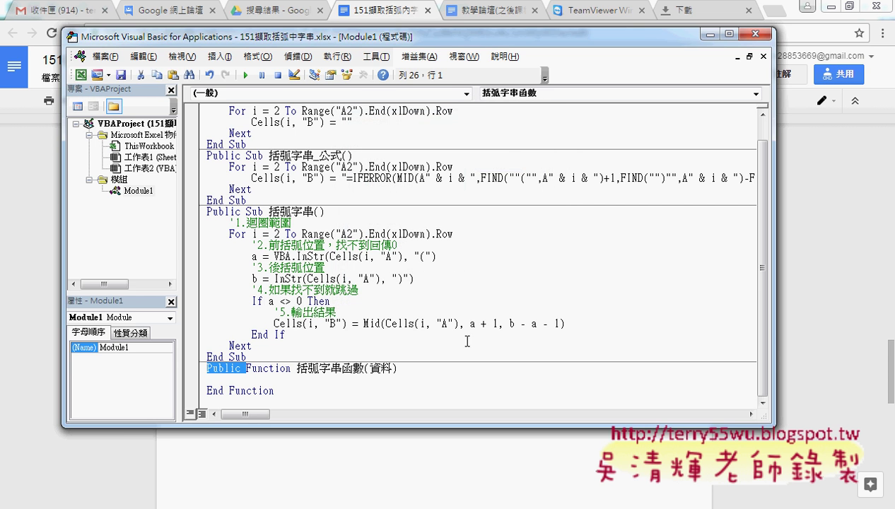
pyautogui.doubleClick(382, 368)
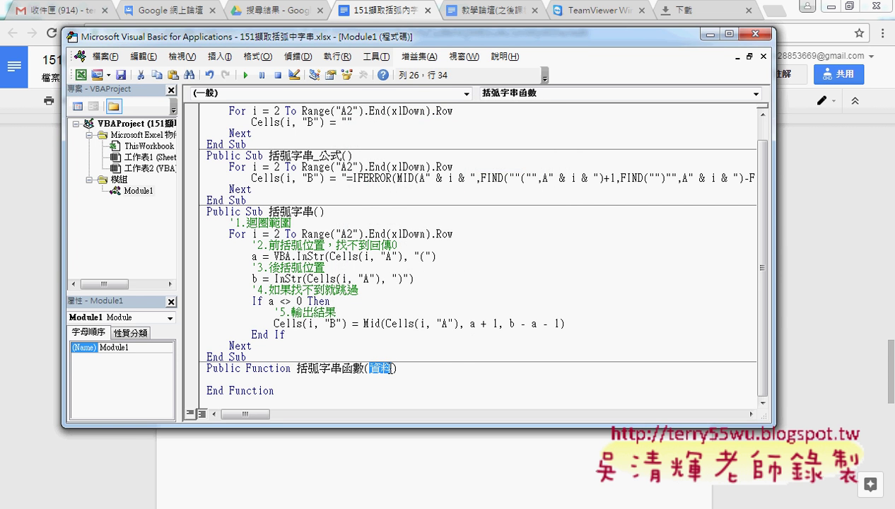
pyautogui.moveTo(410, 37); pyautogui.dragTo(528, 25)
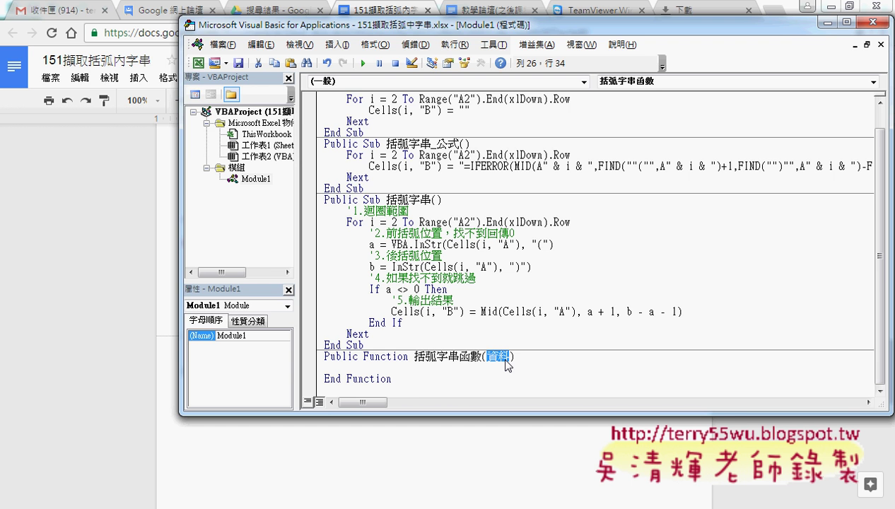
pyautogui.click(829, 10)
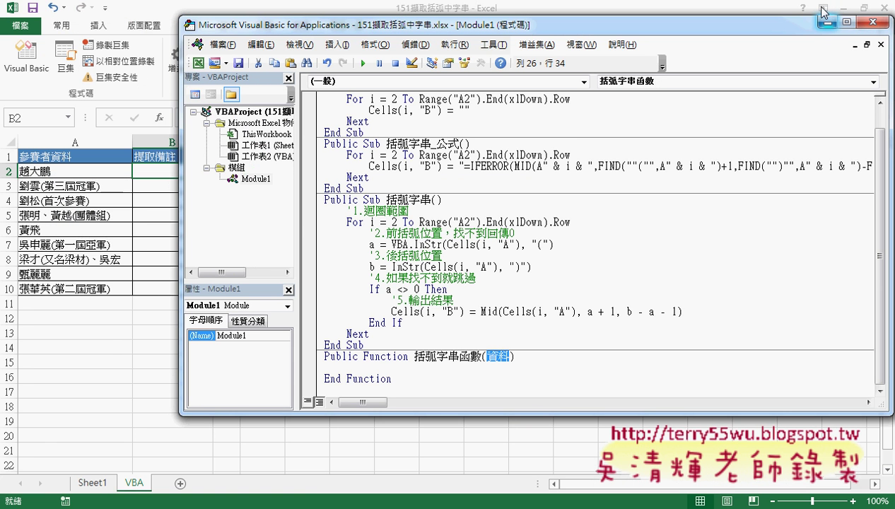
pyautogui.moveTo(361, 30); pyautogui.dragTo(358, 30)
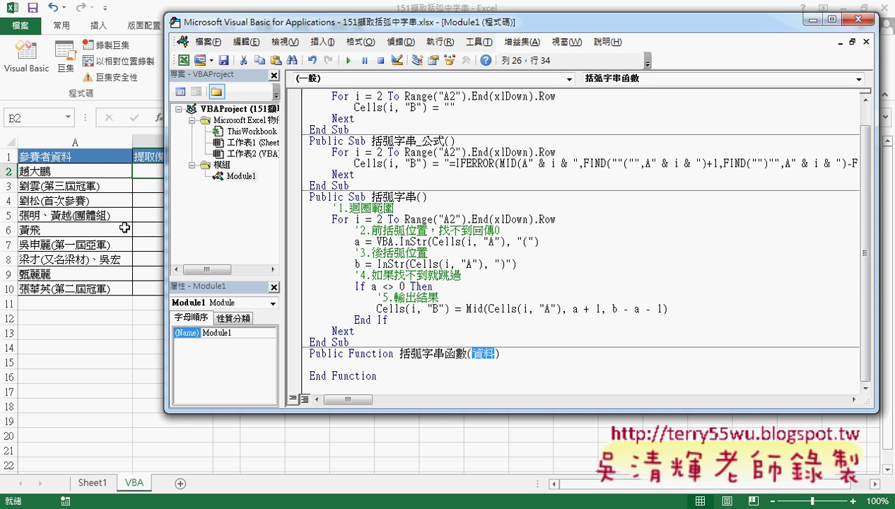
# Insert an empty line below the 括弧字串函數(資料) header
pyautogui.click(524, 353)
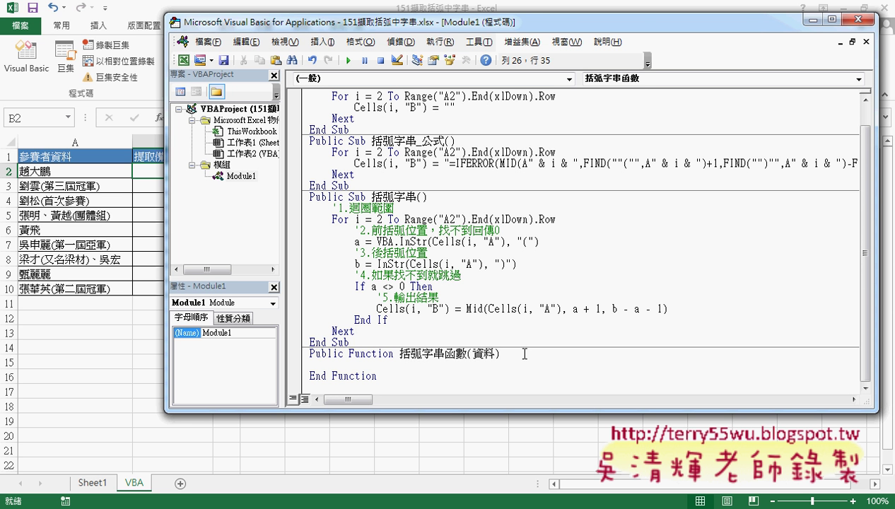
pyautogui.press('Return')
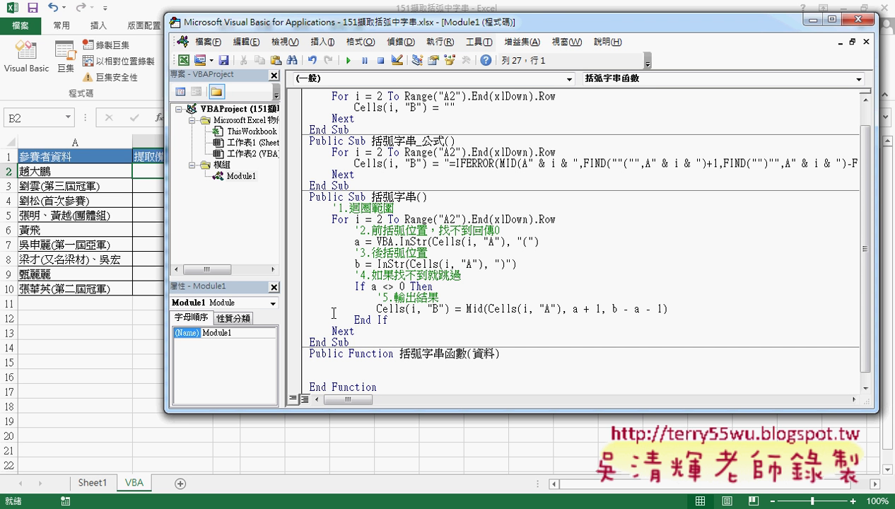
pyautogui.moveTo(371, 198); pyautogui.dragTo(417, 199)
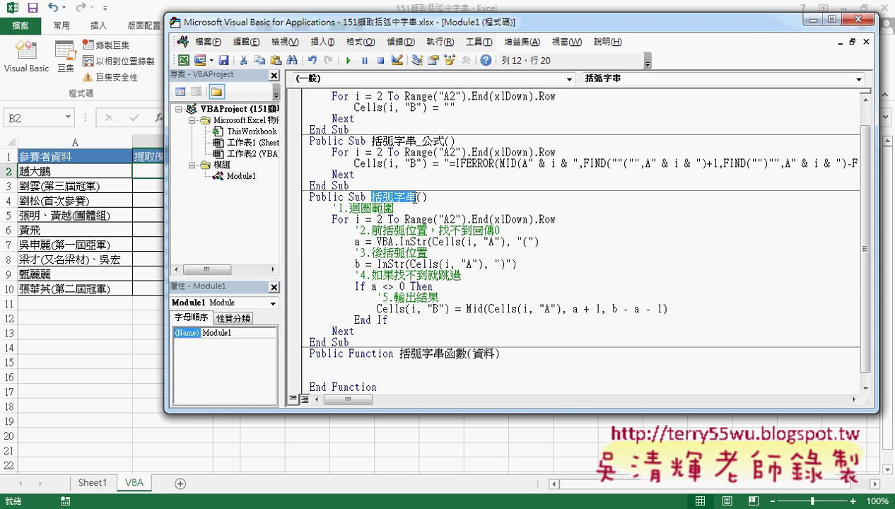
pyautogui.click(363, 366)
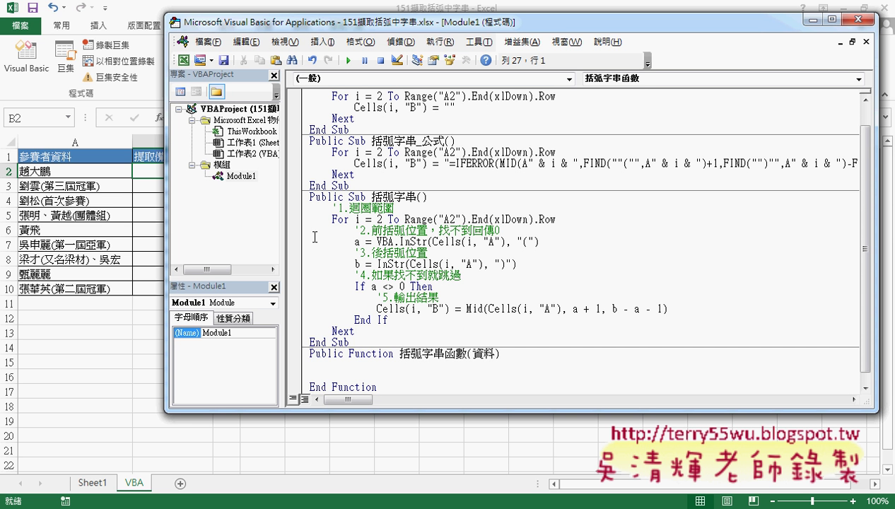
pyautogui.click(302, 220)
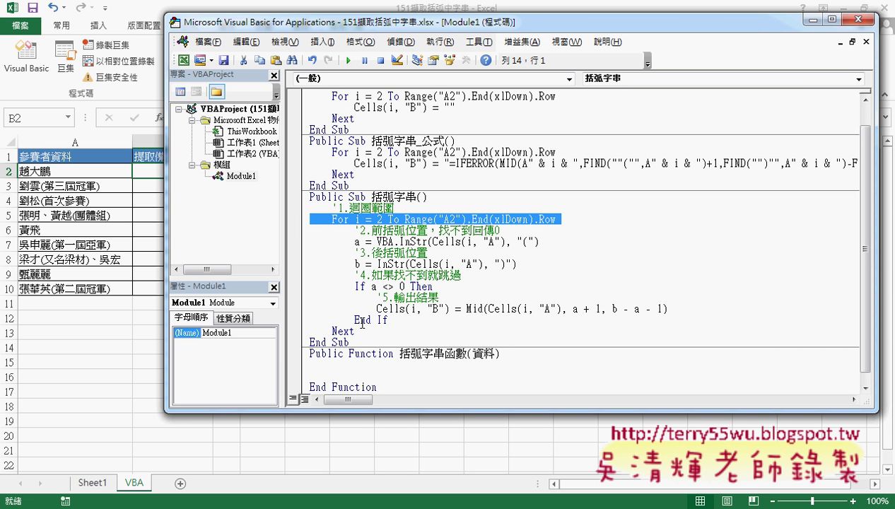
# Paste the Sub's InStr parenthesis searches and If…Mid output block into 括弧字串函數
pyautogui.moveTo(302, 230); pyautogui.dragTo(303, 319)
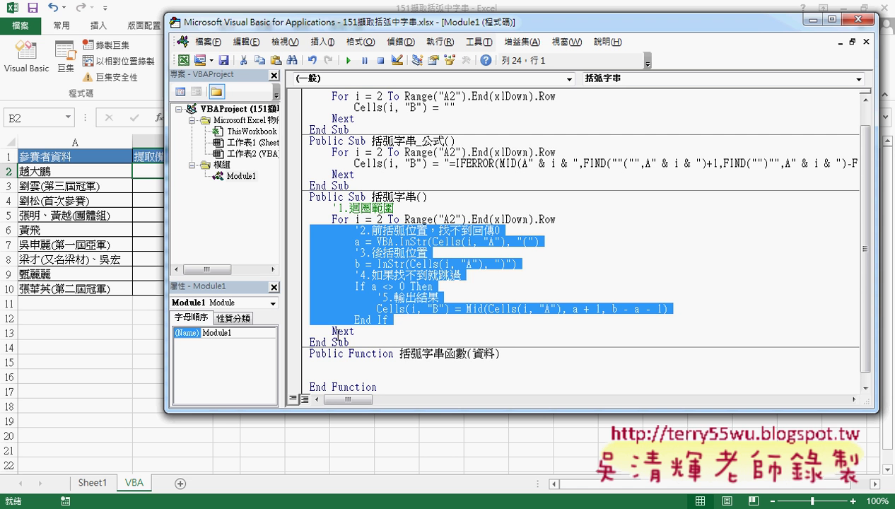
pyautogui.click(331, 361)
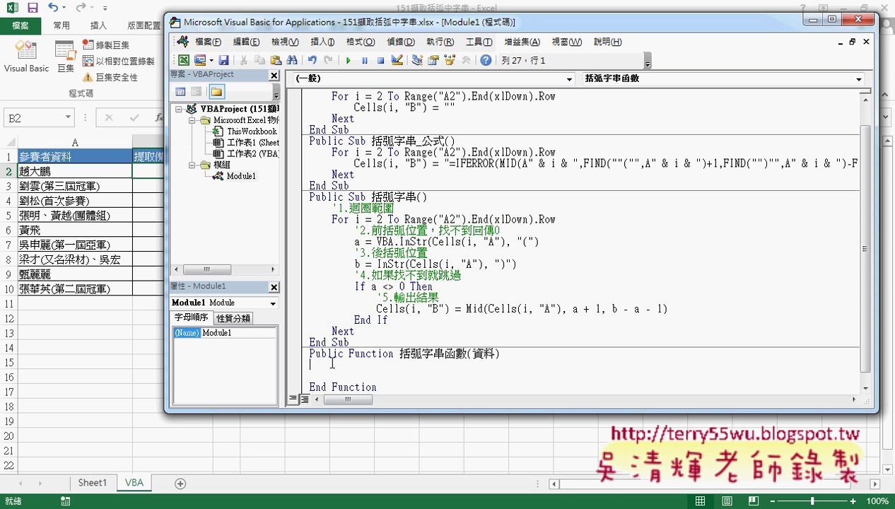
pyautogui.write('\'2.前括弧位置，找不到回傳0         a = VBA.InStr(Cells(i, "A"), "(")         \'3.後括弧位置         b = InStr(Cells(i, "A"), ")")         \'4.如果找不到就跳過         If a <> 0 Then             \'5.輸出結果             Cells(i, "B") = Mid(Cells(i, "A"), a + 1, b - a - 1)         End If')
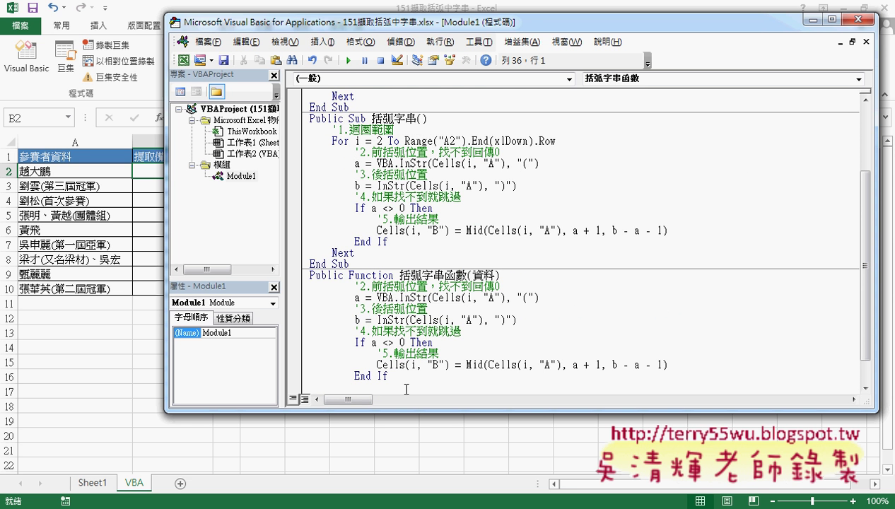
pyautogui.click(417, 375)
pyautogui.scroll(-1, 420, 377)
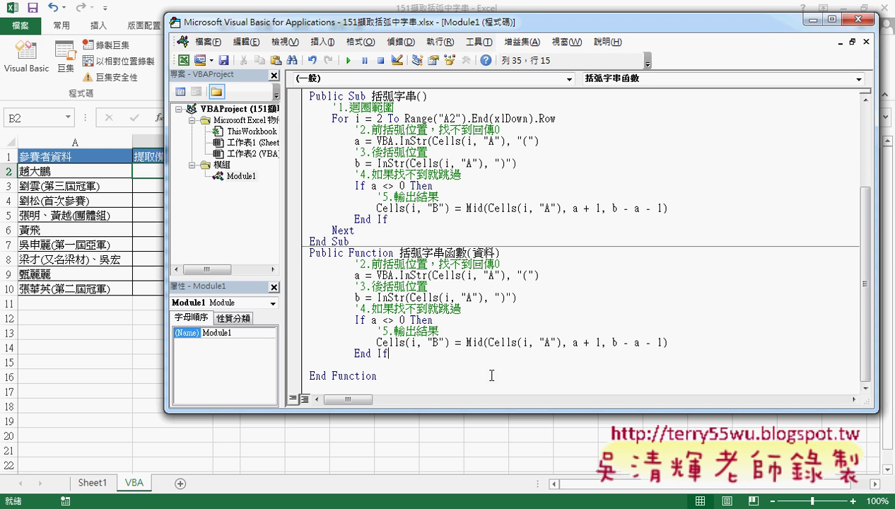
pyautogui.scroll(1, 465, 351)
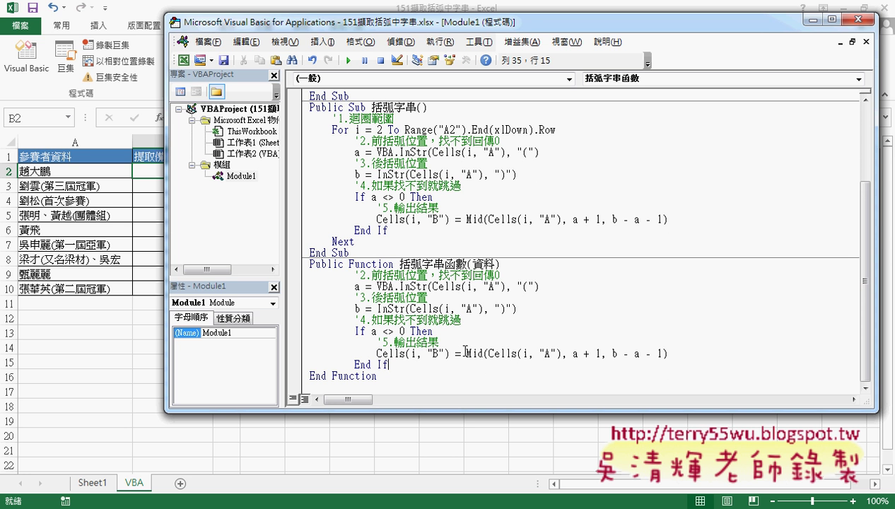
pyautogui.moveTo(390, 364); pyautogui.dragTo(305, 278)
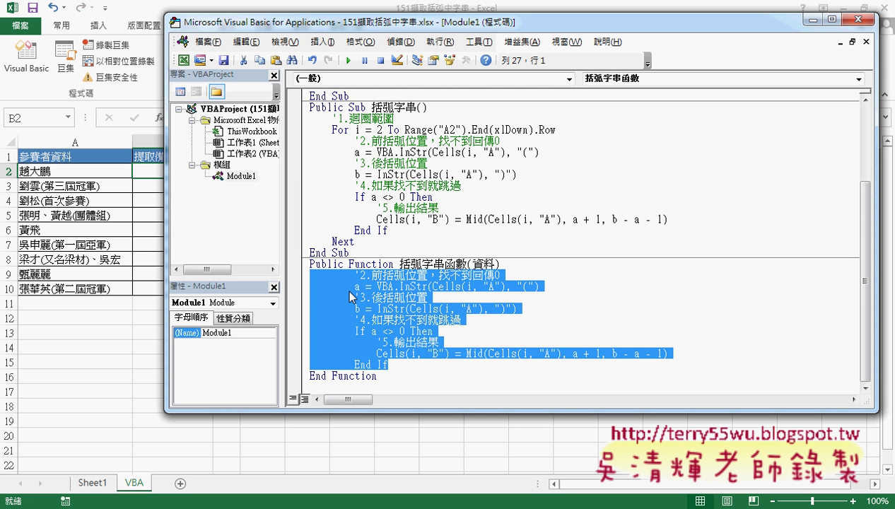
# Outdent the pasted function body one level to align under the Function header
pyautogui.hotkey('shift', 'Tab')
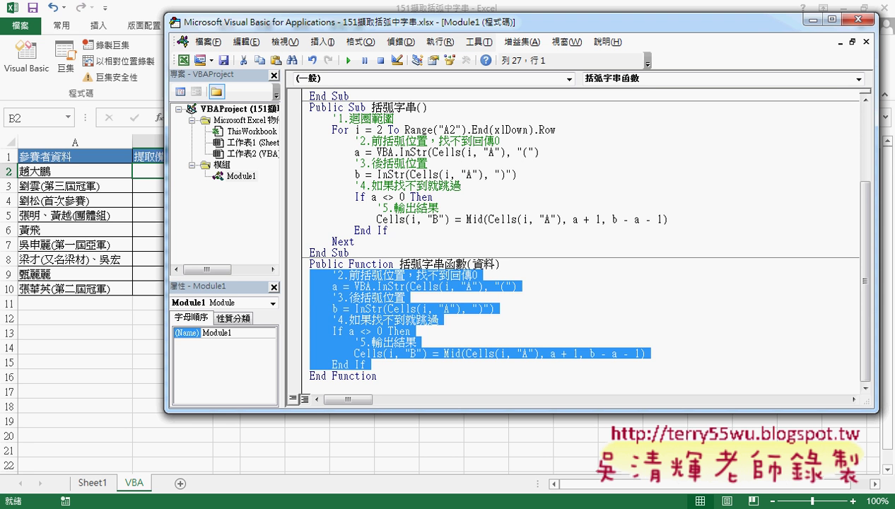
pyautogui.press('Tab')
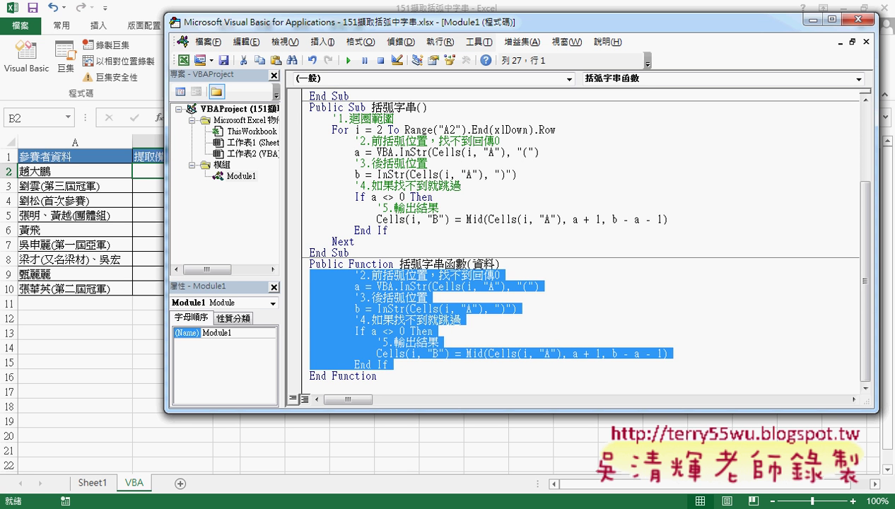
pyautogui.hotkey('shift', 'Tab')
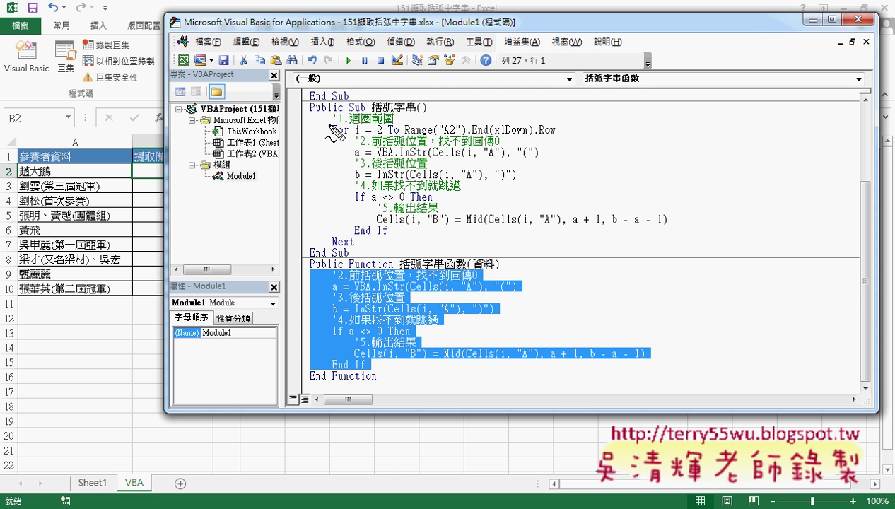
# Mark the For/Next loop and If/End If block with the screen pen, then clear the marks
pyautogui.moveTo(329, 125); pyautogui.dragTo(330, 136)
pyautogui.moveTo(330, 236); pyautogui.dragTo(330, 248)
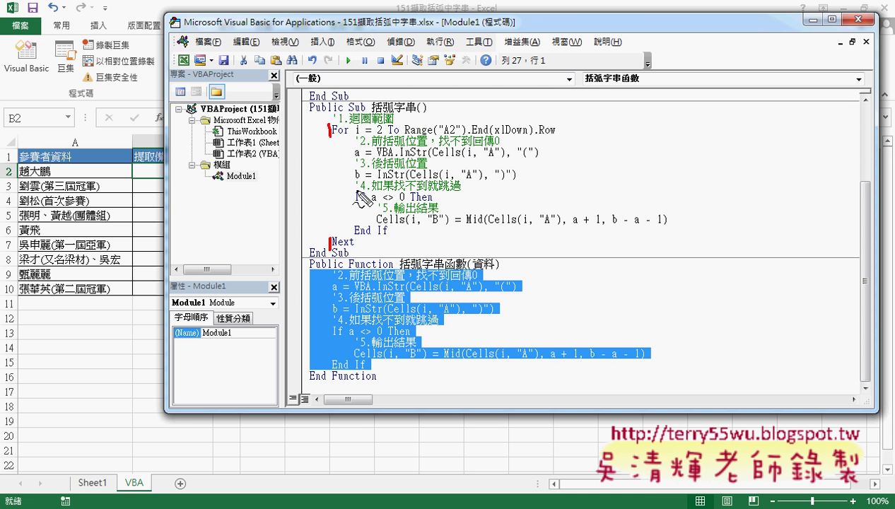
pyautogui.moveTo(354, 192); pyautogui.dragTo(354, 236)
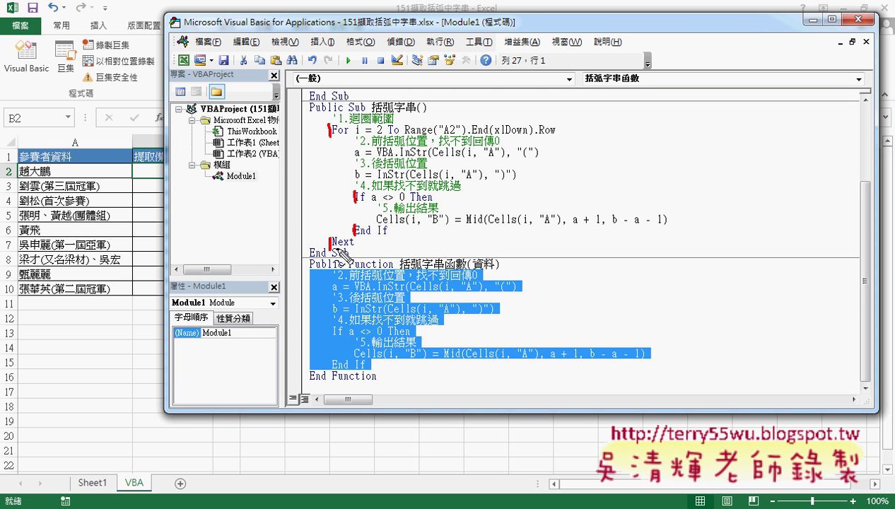
pyautogui.moveTo(362, 185)
pyautogui.mouseDown()
pyautogui.moveTo(402, 238)
pyautogui.moveTo(369, 242)
pyautogui.mouseUp()
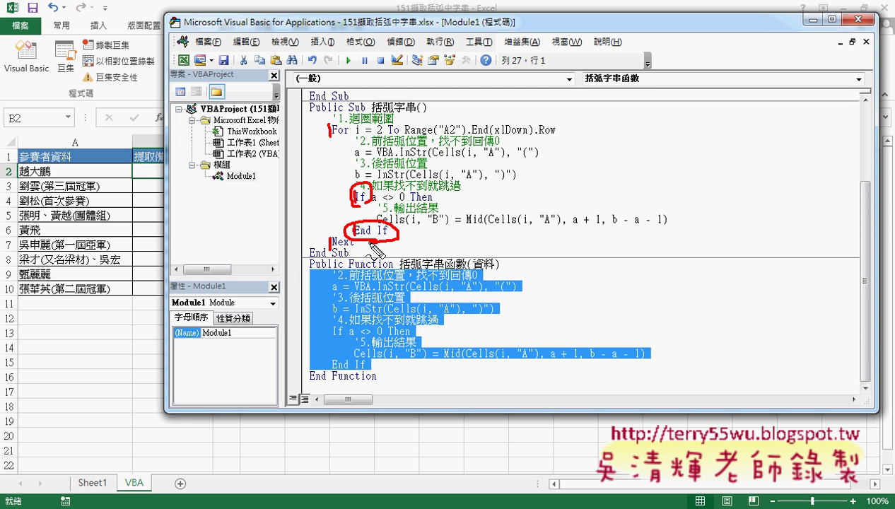
pyautogui.press('Escape')
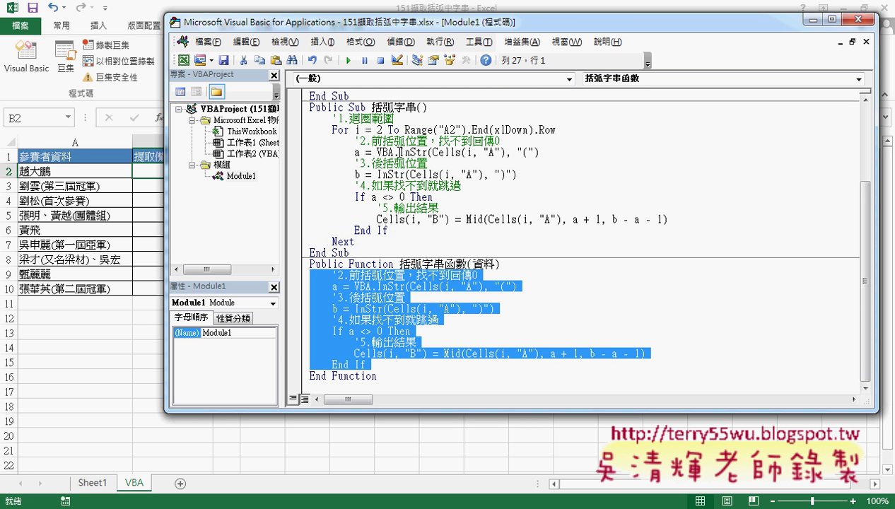
pyautogui.click(396, 130)
pyautogui.moveTo(394, 119); pyautogui.dragTo(332, 119)
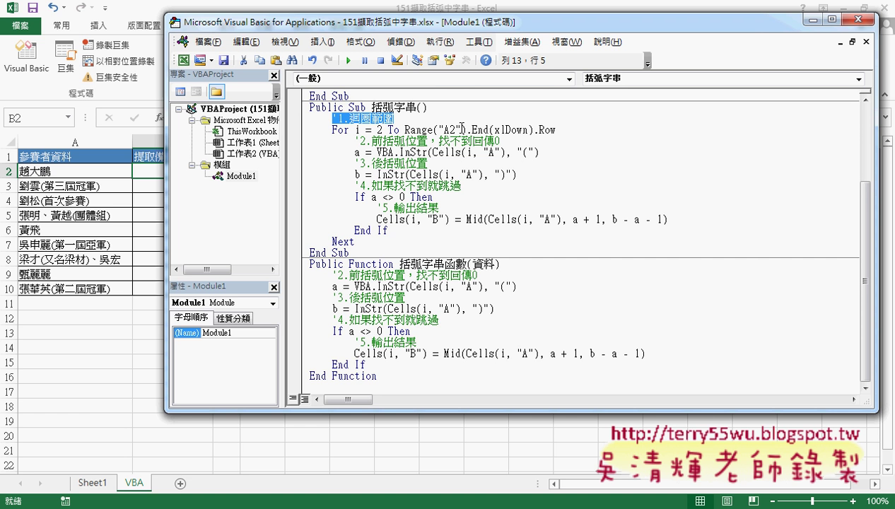
pyautogui.moveTo(404, 413); pyautogui.dragTo(407, 465)
pyautogui.click(304, 191)
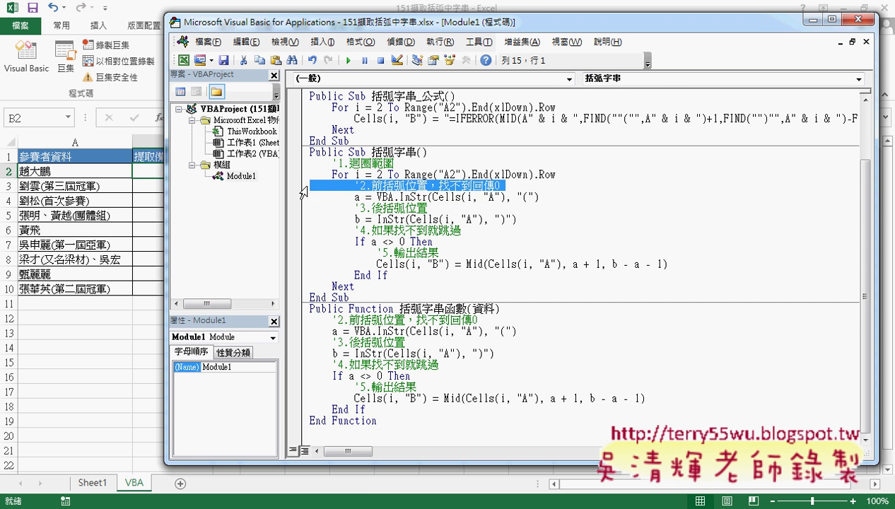
pyautogui.moveTo(304, 192); pyautogui.dragTo(409, 275)
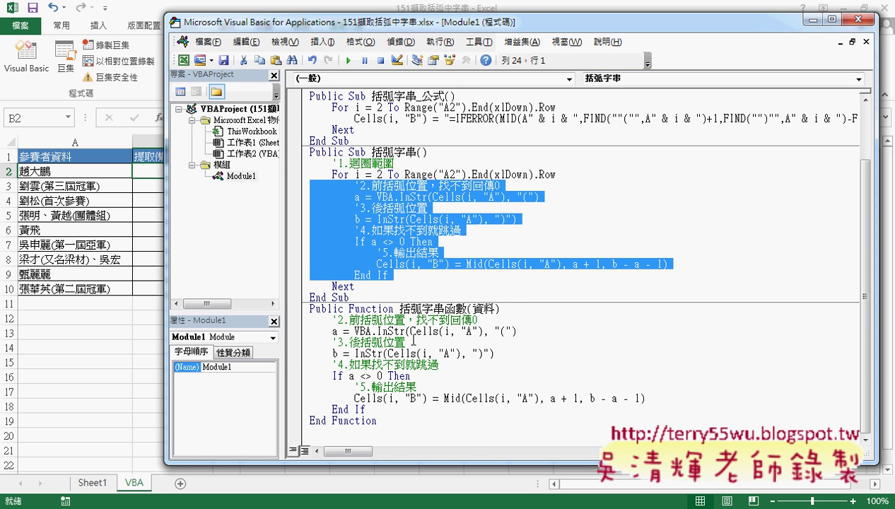
pyautogui.doubleClick(485, 309)
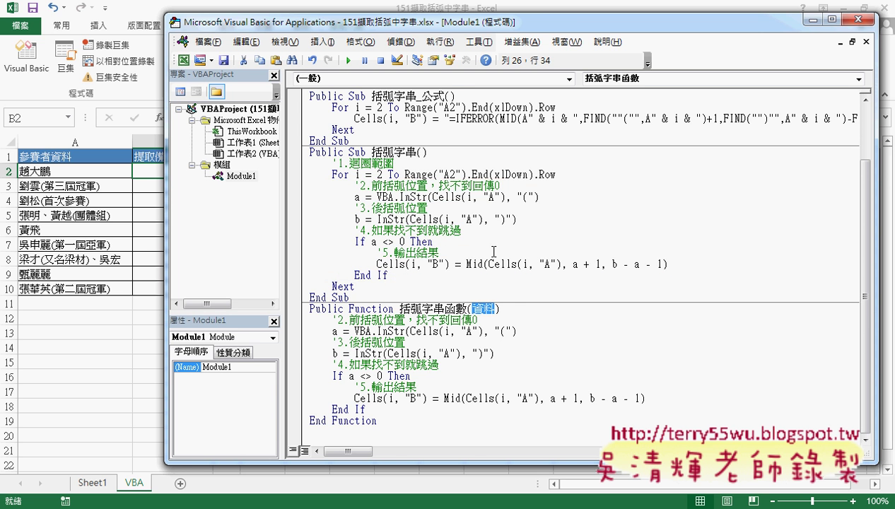
pyautogui.moveTo(498, 28); pyautogui.dragTo(549, 27)
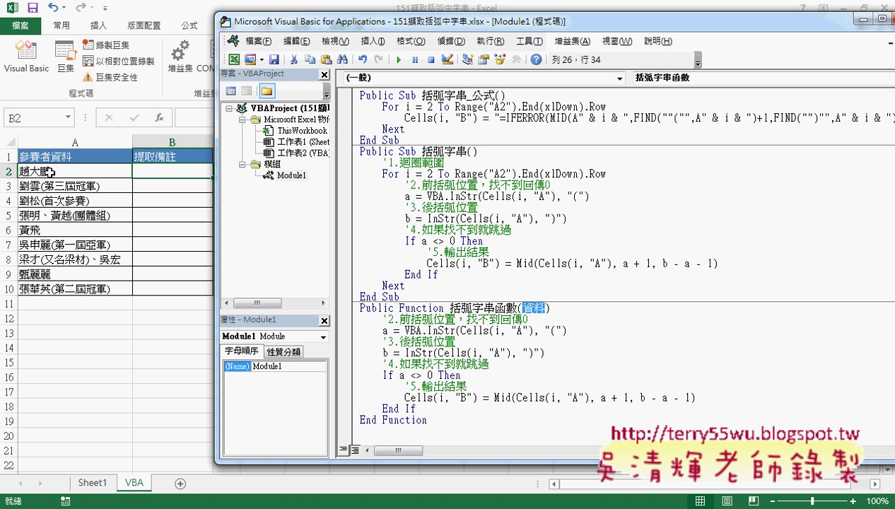
pyautogui.moveTo(482, 197); pyautogui.dragTo(558, 198)
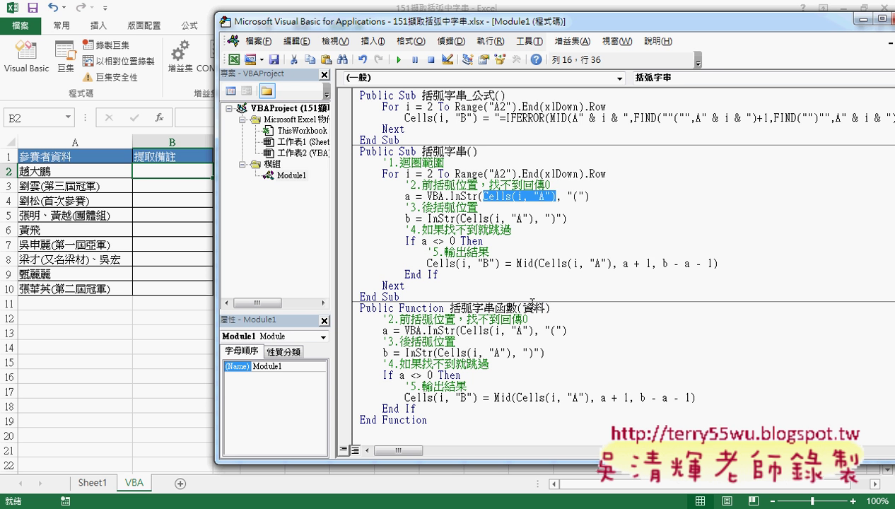
pyautogui.moveTo(521, 308); pyautogui.dragTo(545, 308)
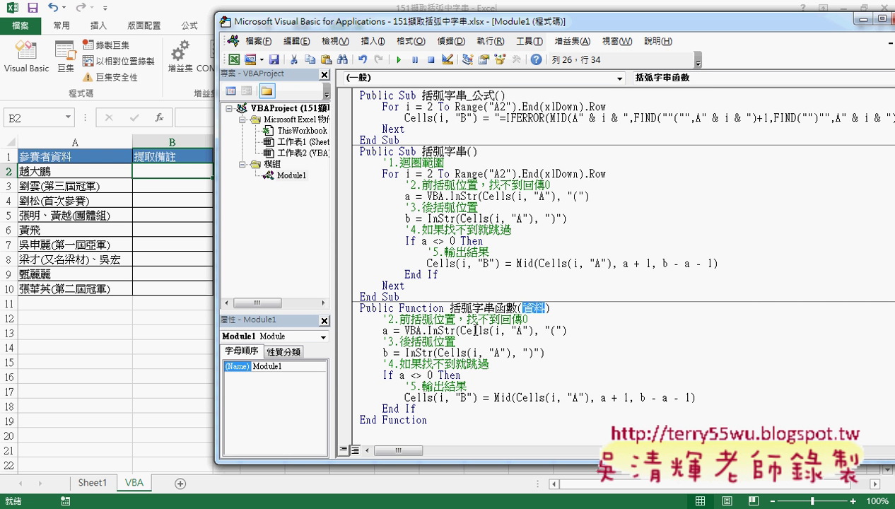
# Replace Cells(i, "A") with 資料 in both InStr calls and the Mid call
pyautogui.moveTo(456, 330); pyautogui.dragTo(477, 330)
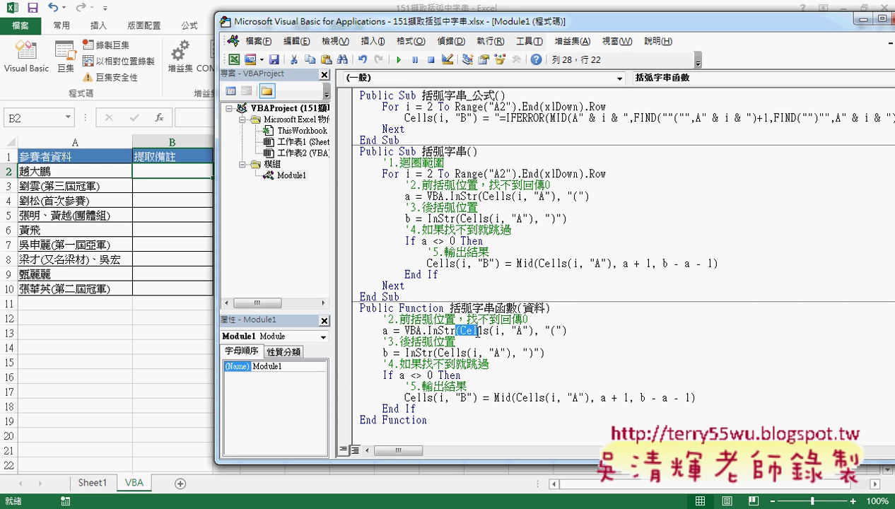
pyautogui.moveTo(532, 330); pyautogui.dragTo(462, 335)
pyautogui.write('資料')
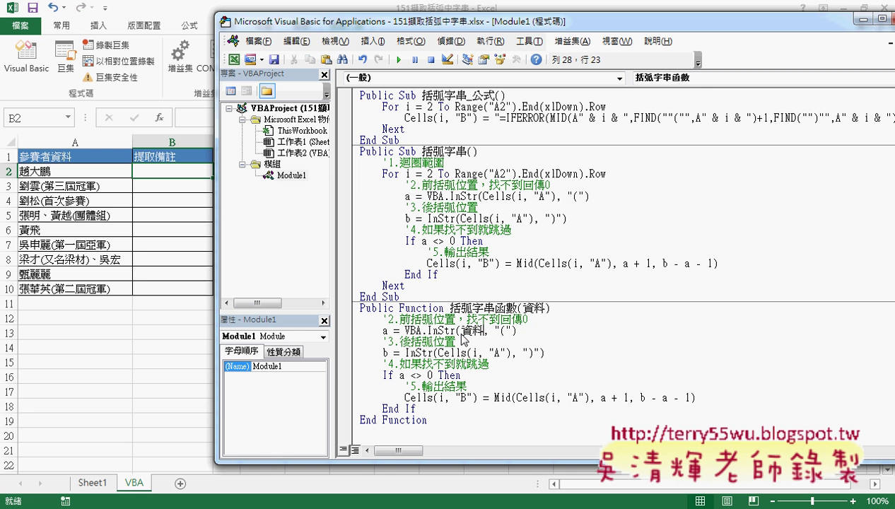
pyautogui.click(530, 307)
pyautogui.moveTo(511, 352); pyautogui.dragTo(440, 357)
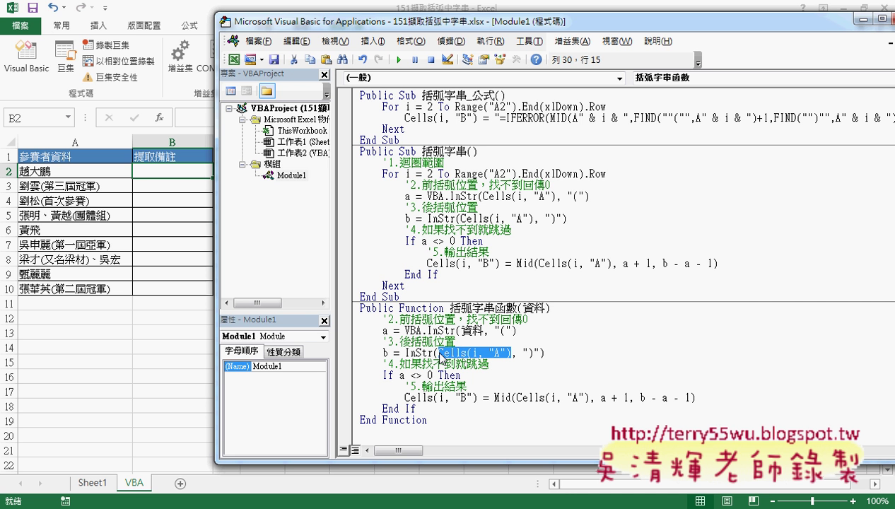
pyautogui.write('資料')
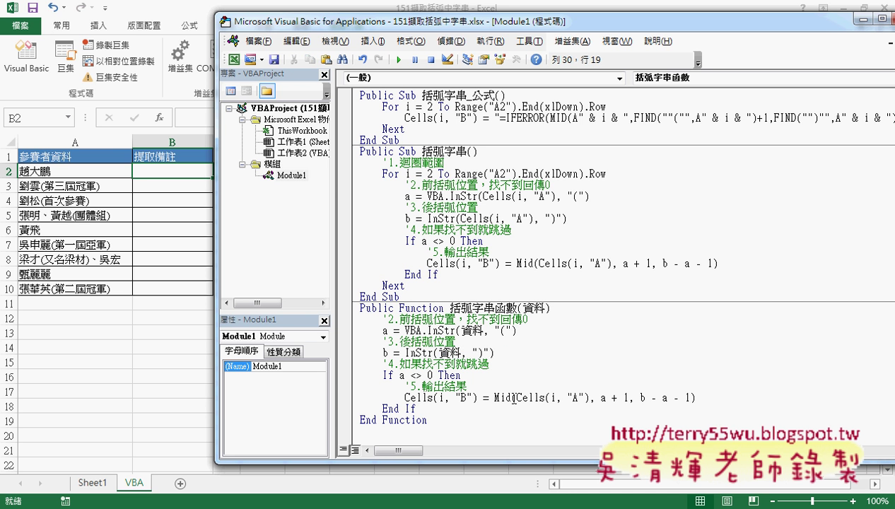
pyautogui.moveTo(515, 398); pyautogui.dragTo(591, 398)
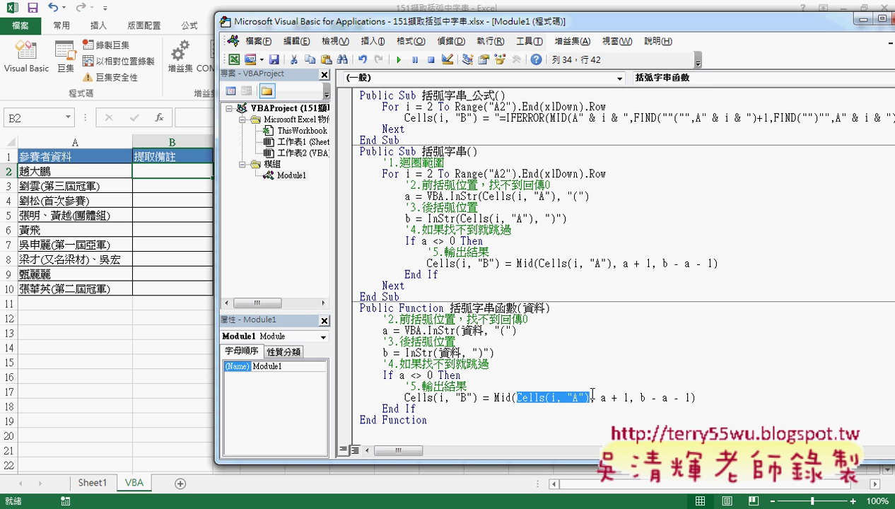
pyautogui.write('資料')
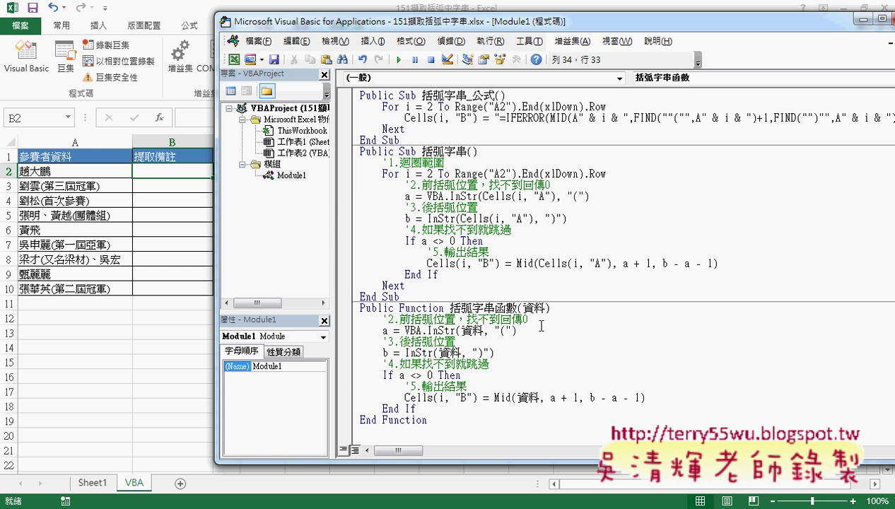
# Replace Cells(i, "B") with 括弧字串函數 so the Mid result becomes the return value
pyautogui.moveTo(477, 398); pyautogui.dragTo(405, 400)
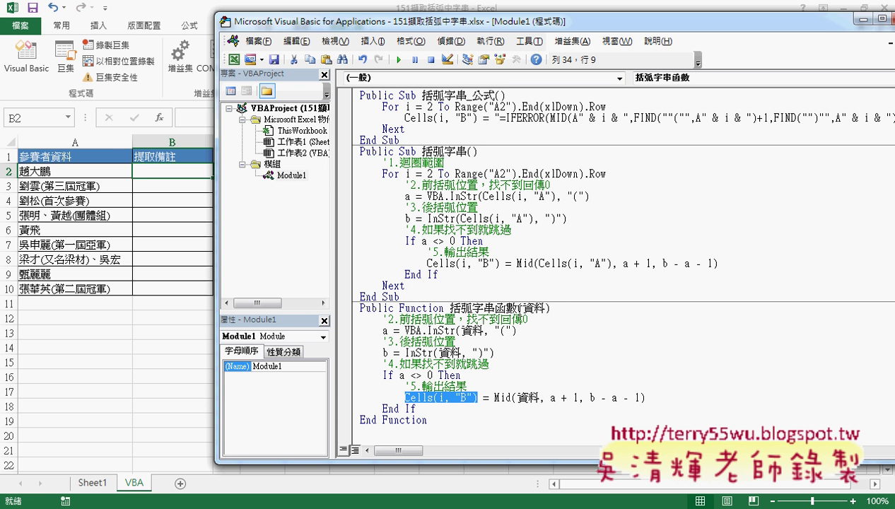
pyautogui.moveTo(516, 309); pyautogui.dragTo(451, 309)
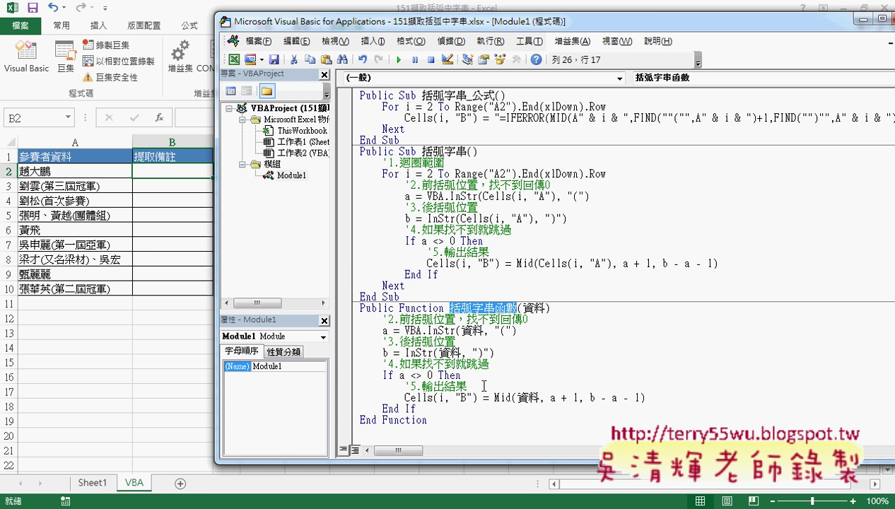
pyautogui.moveTo(478, 398); pyautogui.dragTo(404, 397)
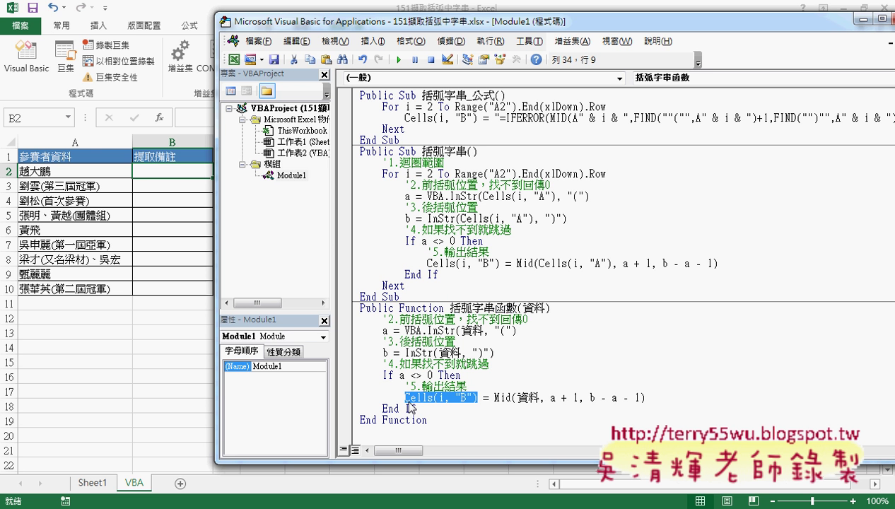
pyautogui.write('括弧字串函數')
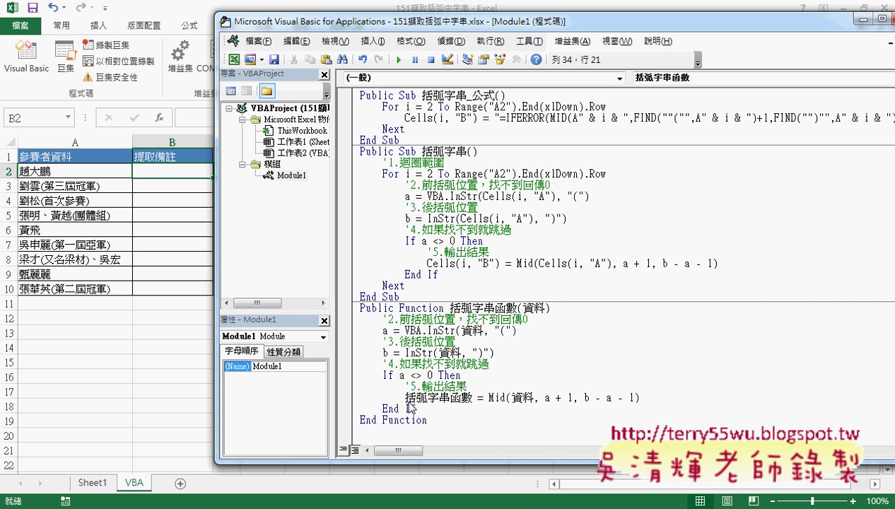
pyautogui.moveTo(524, 315); pyautogui.dragTo(542, 315)
pyautogui.moveTo(463, 337); pyautogui.dragTo(481, 337)
pyautogui.moveTo(440, 358); pyautogui.dragTo(459, 359)
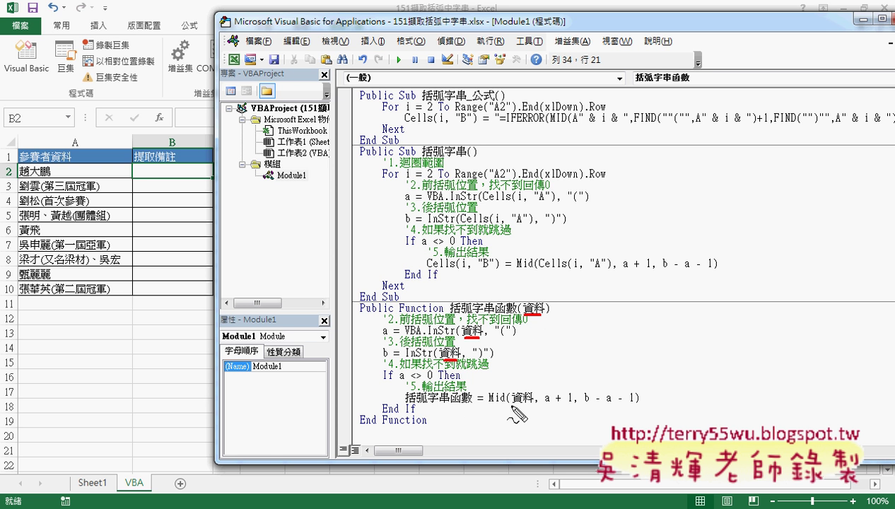
pyautogui.moveTo(513, 404); pyautogui.dragTo(543, 404)
pyautogui.moveTo(488, 203); pyautogui.dragTo(559, 203)
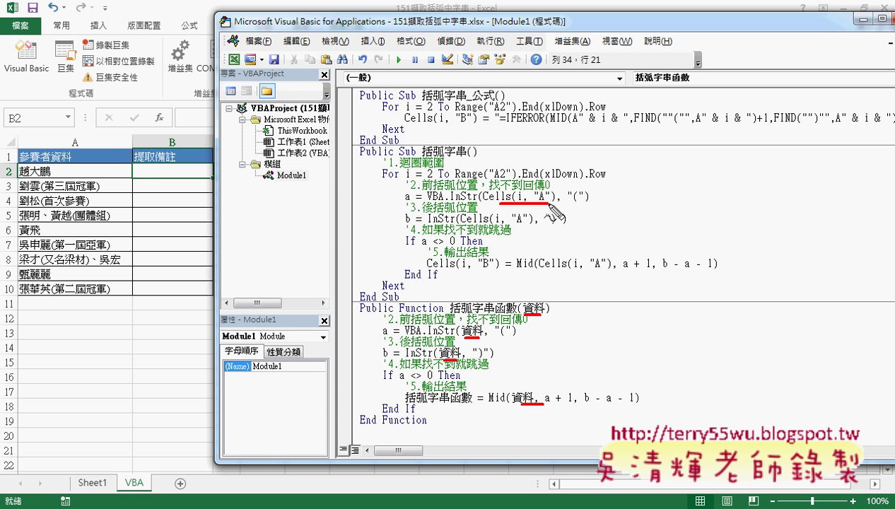
pyautogui.moveTo(474, 225); pyautogui.dragTo(513, 225)
pyautogui.moveTo(550, 270); pyautogui.dragTo(591, 270)
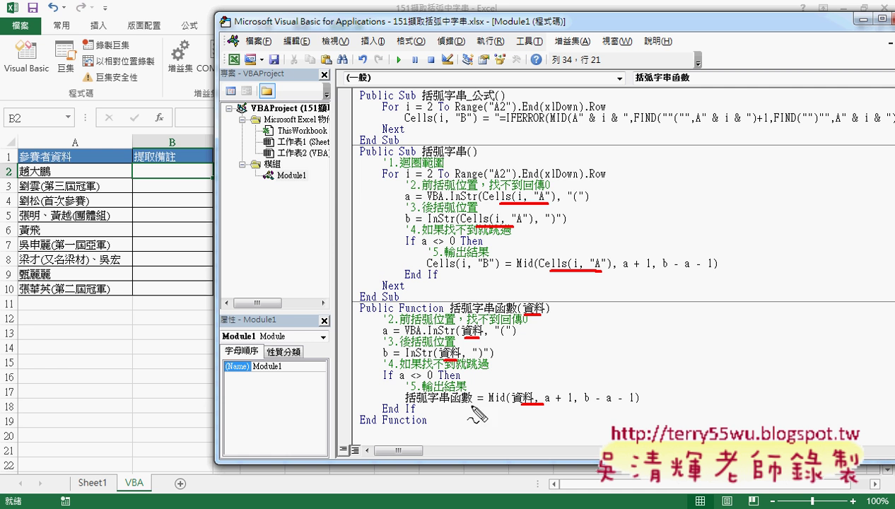
pyautogui.moveTo(495, 270); pyautogui.dragTo(428, 269)
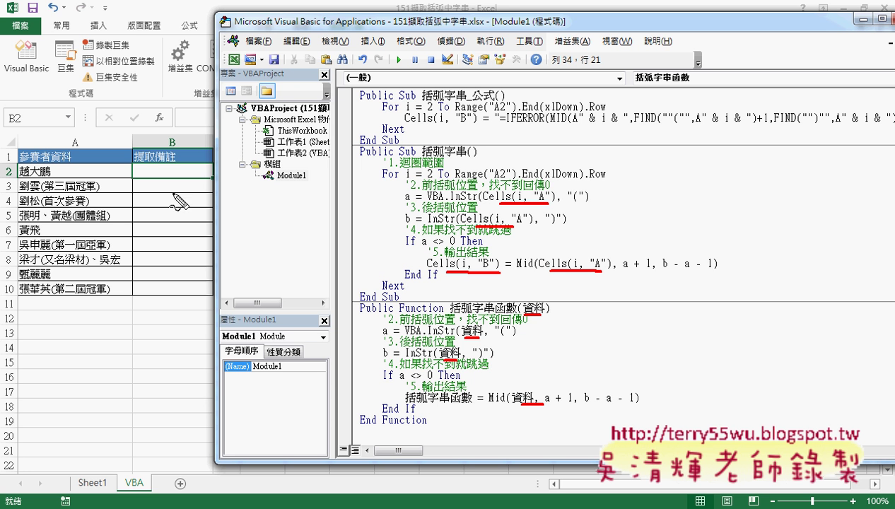
pyautogui.moveTo(175, 177)
pyautogui.mouseDown()
pyautogui.moveTo(201, 168)
pyautogui.moveTo(182, 192)
pyautogui.mouseUp()
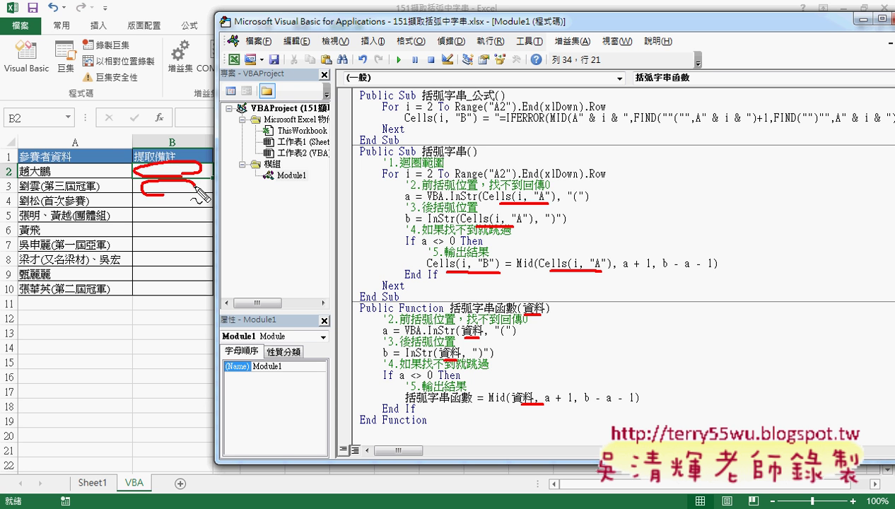
pyautogui.moveTo(472, 404); pyautogui.dragTo(404, 405)
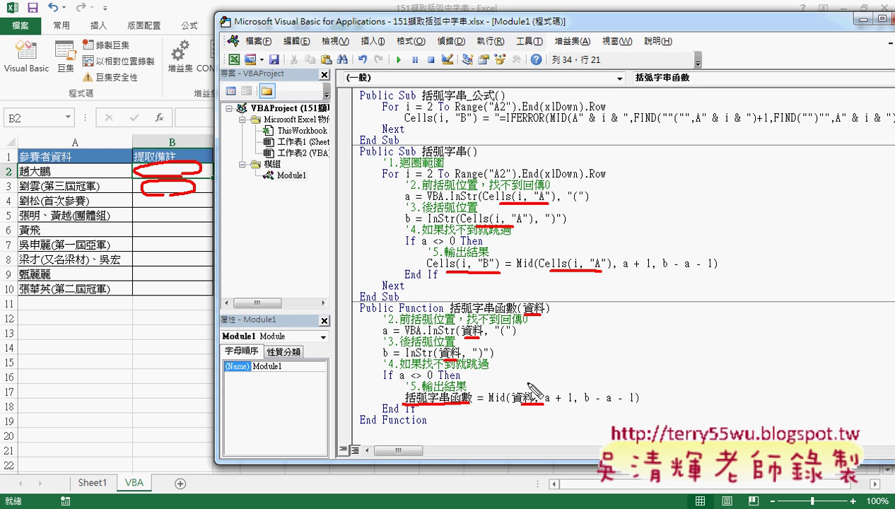
pyautogui.moveTo(532, 376); pyautogui.dragTo(468, 393)
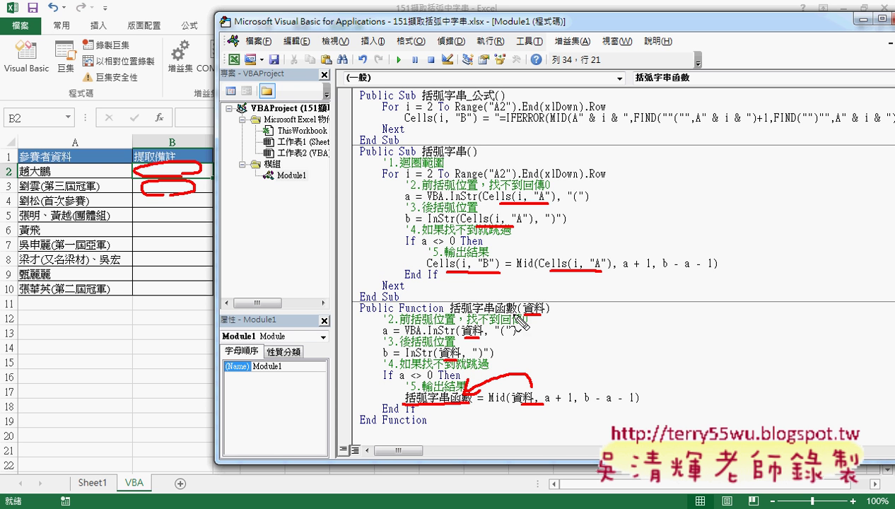
pyautogui.moveTo(515, 314); pyautogui.dragTo(452, 314)
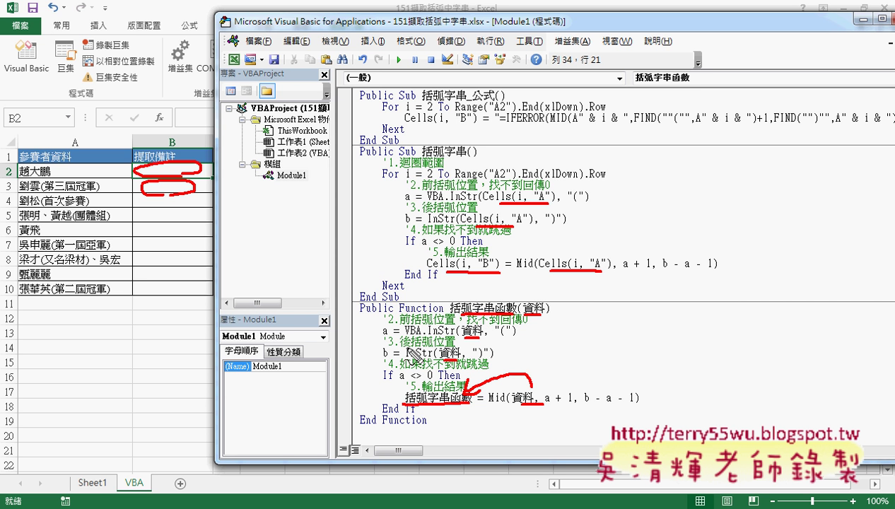
pyautogui.press('Escape')
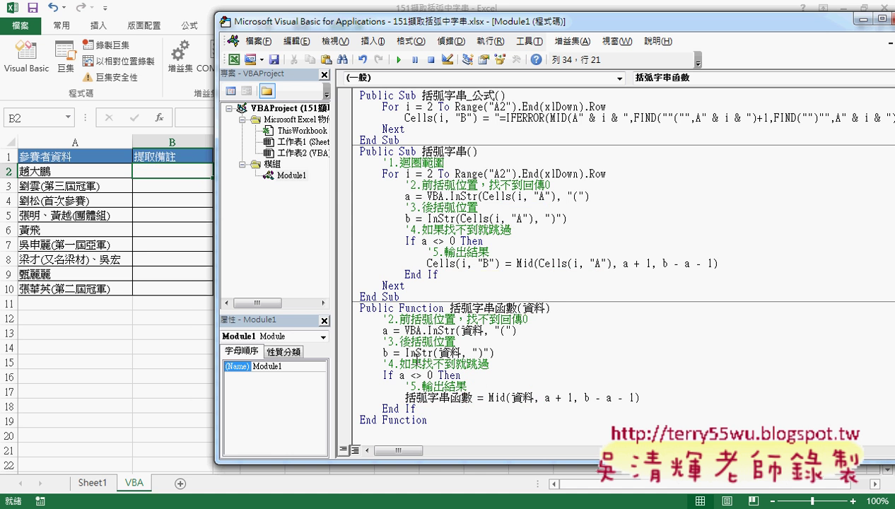
# Enter =括弧字串函數(A2) in B2 from the User Defined function category
pyautogui.click(167, 171)
pyautogui.click(160, 117)
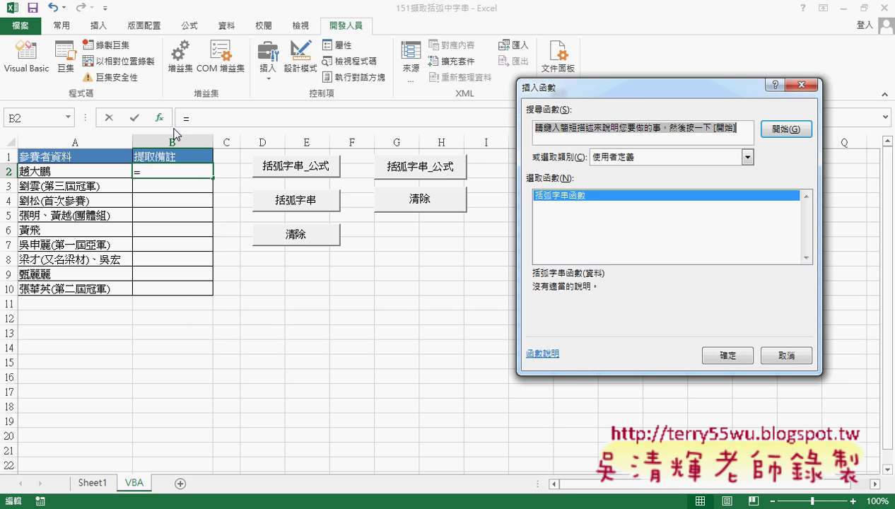
pyautogui.click(572, 200)
pyautogui.click(722, 355)
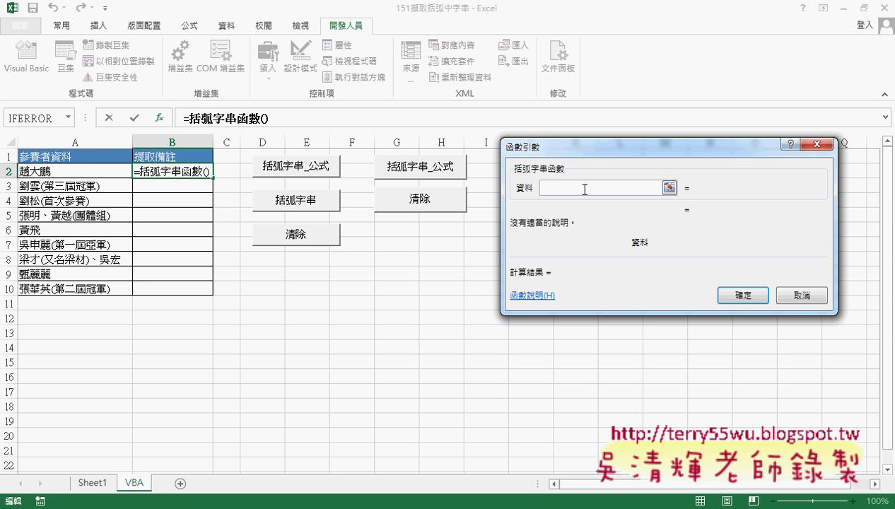
pyautogui.click(89, 170)
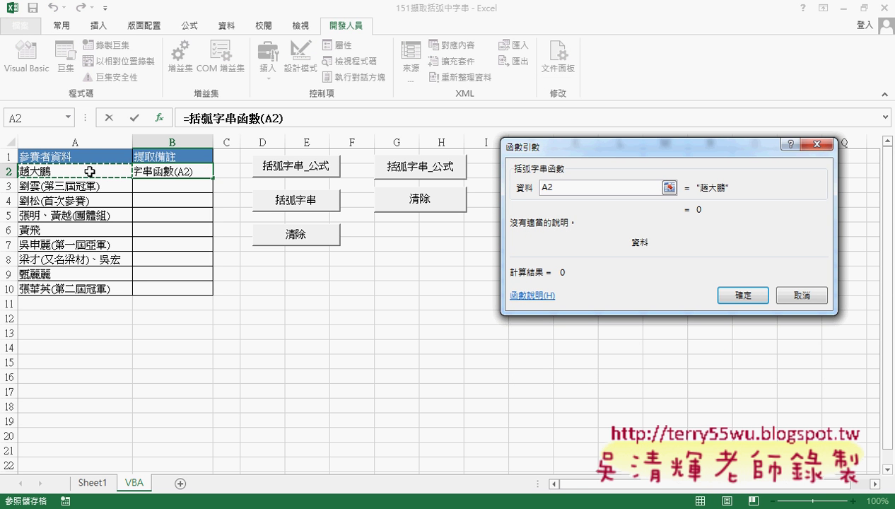
pyautogui.click(742, 295)
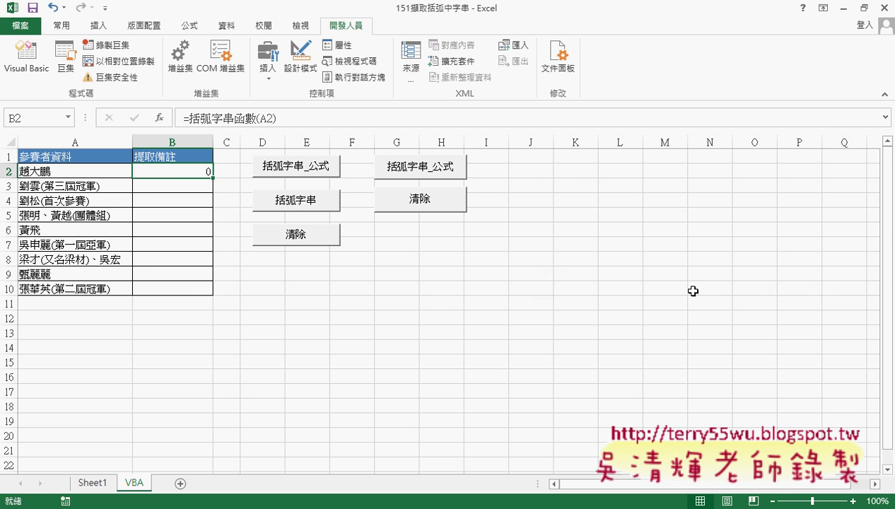
# Fill the B2 formula down to B10 and return to the VBA editor
pyautogui.moveTo(212, 178); pyautogui.dragTo(221, 293)
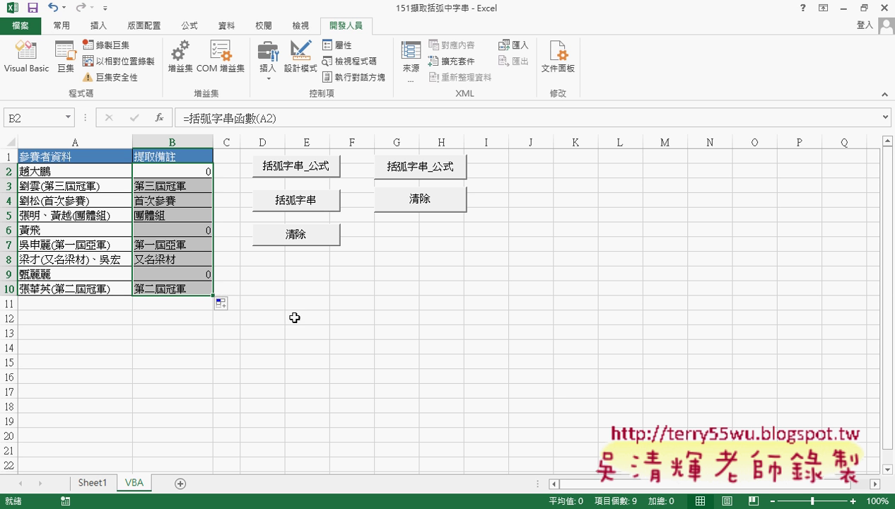
pyautogui.click(216, 499)
pyautogui.click(298, 472)
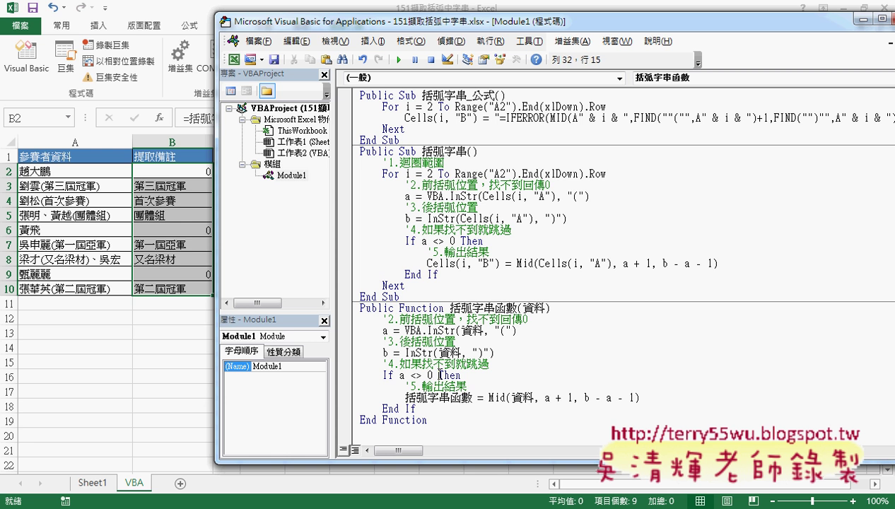
# Highlight the Mid return line, the a <> 0 condition and the receiving function name
pyautogui.moveTo(405, 398); pyautogui.dragTo(642, 397)
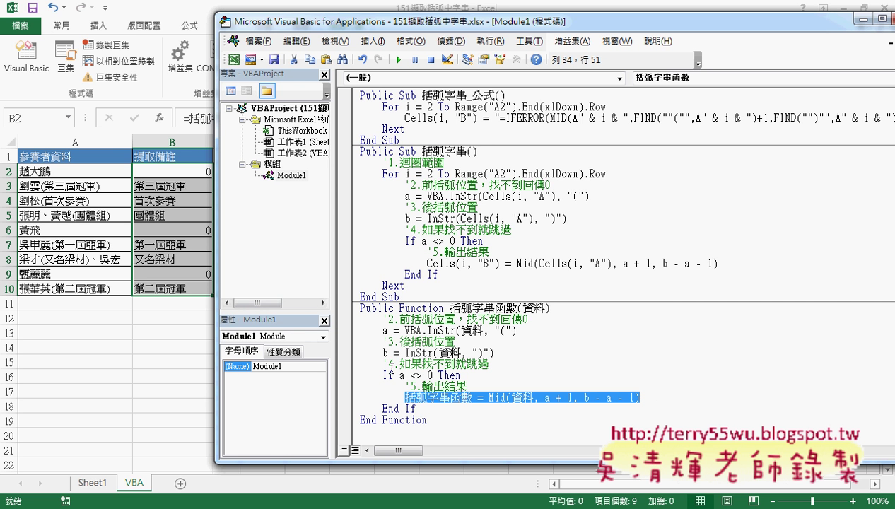
pyautogui.moveTo(411, 375); pyautogui.dragTo(654, 398)
pyautogui.click(397, 409)
pyautogui.moveTo(478, 398); pyautogui.dragTo(404, 397)
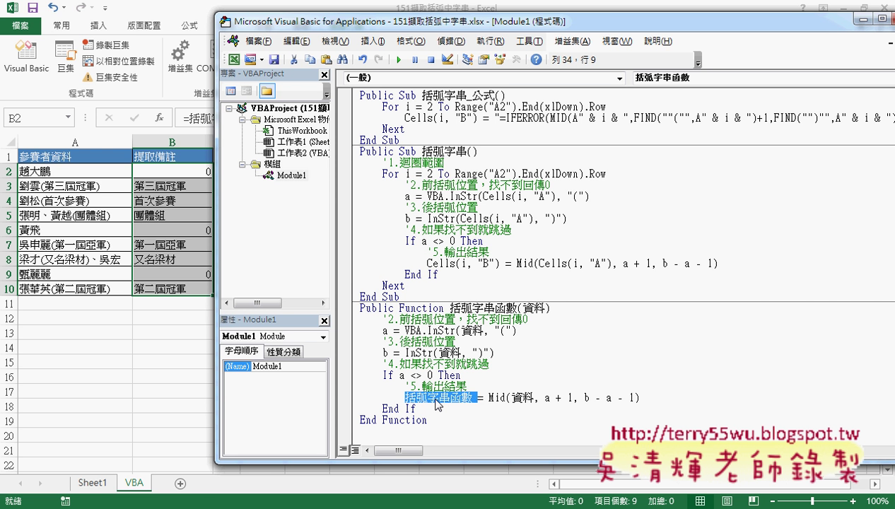
pyautogui.moveTo(435, 398); pyautogui.dragTo(208, 190)
pyautogui.moveTo(207, 190); pyautogui.dragTo(244, 192)
# Add a blank line after 括弧字串函數 = Mid(...), before End If
pyautogui.click(675, 398)
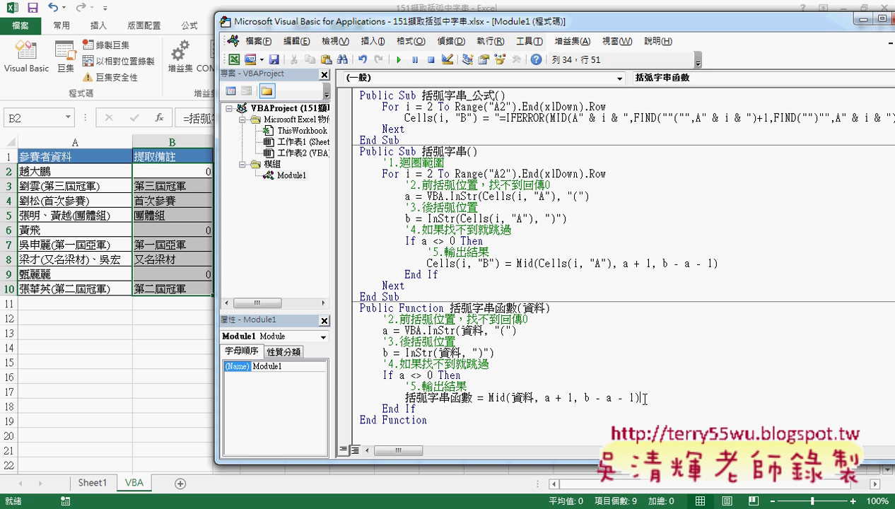
pyautogui.press('Return')
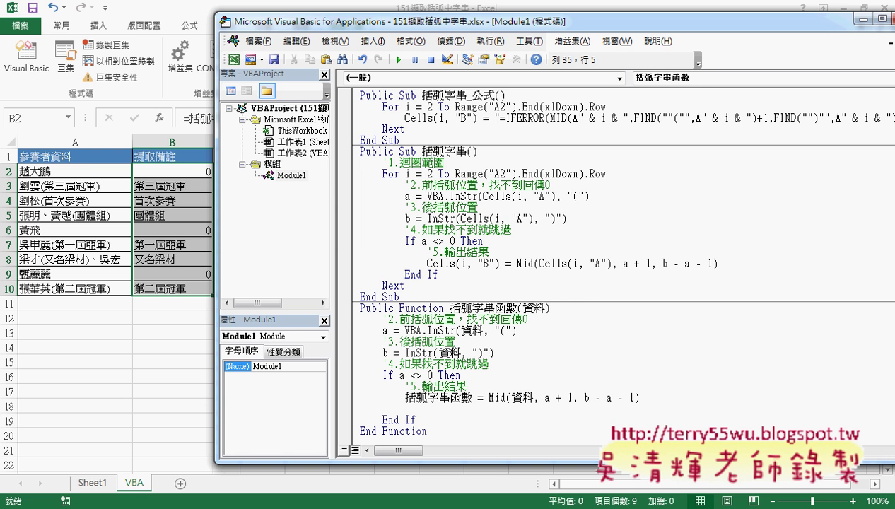
pyautogui.click(387, 376)
pyautogui.click(391, 420)
pyautogui.click(397, 409)
pyautogui.click(400, 375)
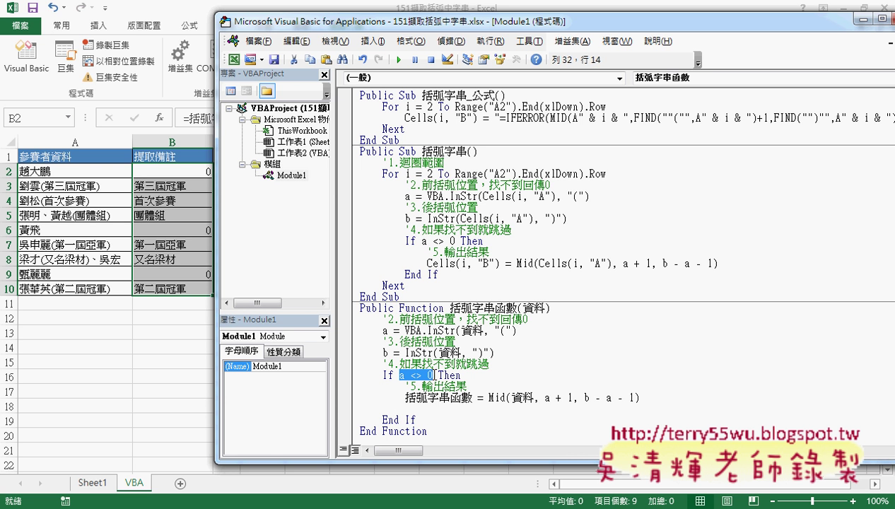
pyautogui.moveTo(404, 397); pyautogui.dragTo(637, 398)
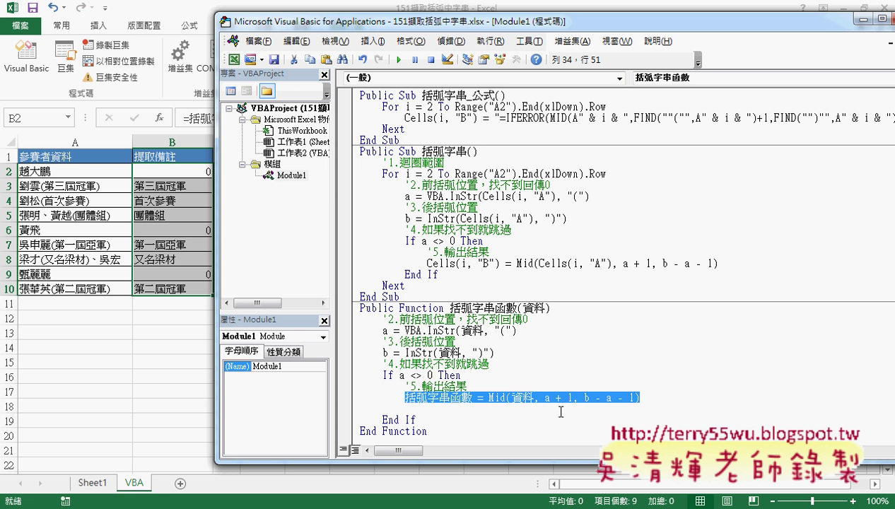
pyautogui.click(401, 408)
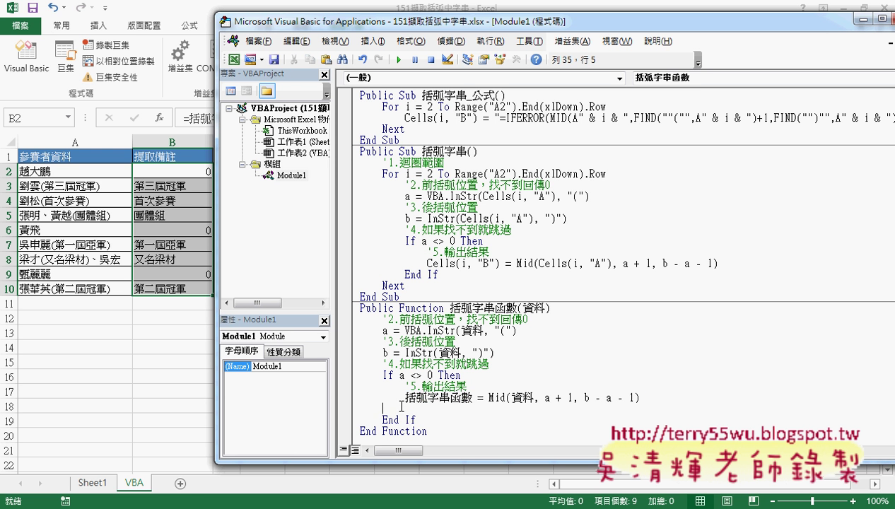
# Add an Else branch with 括弧字串函數 = "" so entries without parentheses return empty text
pyautogui.write('Else')
pyautogui.write('lse')
pyautogui.press('Return')
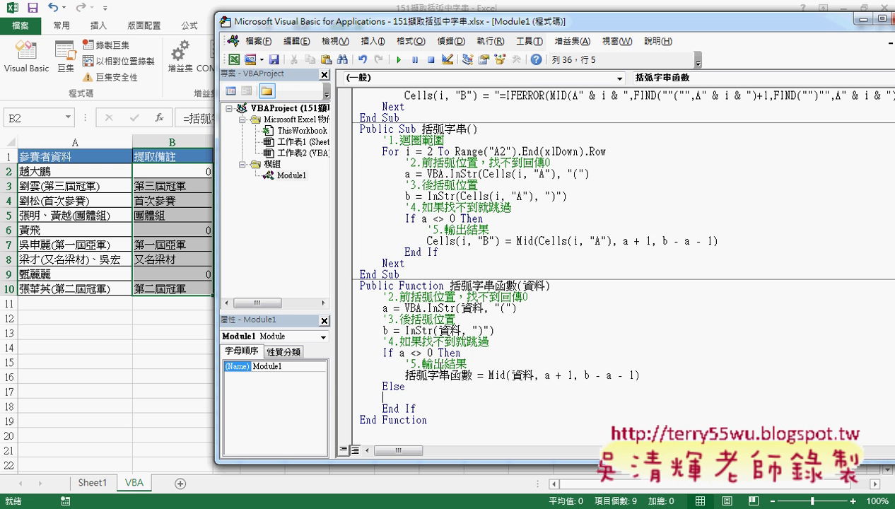
pyautogui.moveTo(399, 352); pyautogui.dragTo(648, 382)
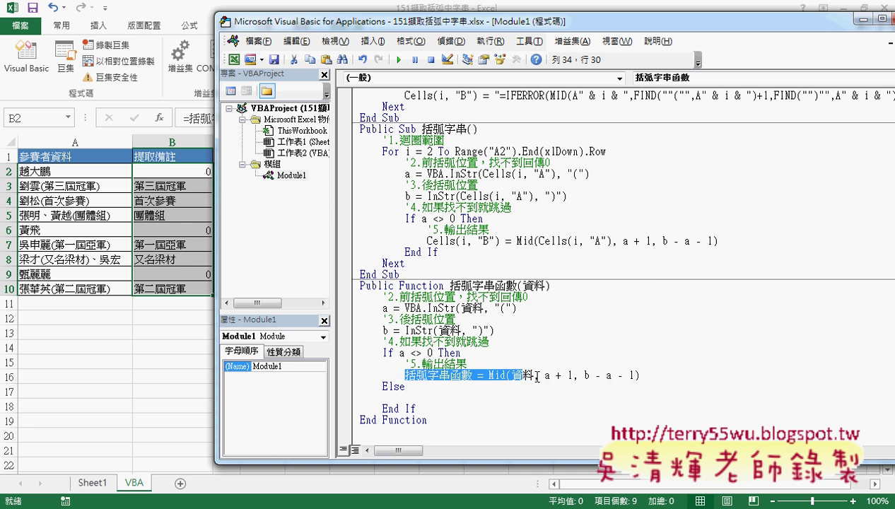
pyautogui.click(438, 400)
pyautogui.click(405, 387)
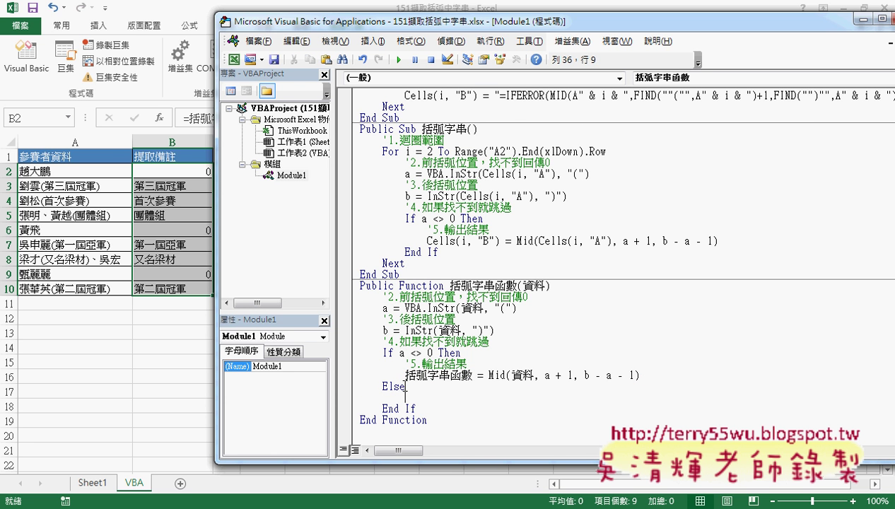
pyautogui.moveTo(405, 376)
pyautogui.mouseDown()
pyautogui.moveTo(482, 375)
pyautogui.moveTo(444, 397)
pyautogui.mouseUp()
pyautogui.write('括弧字串函數 =')
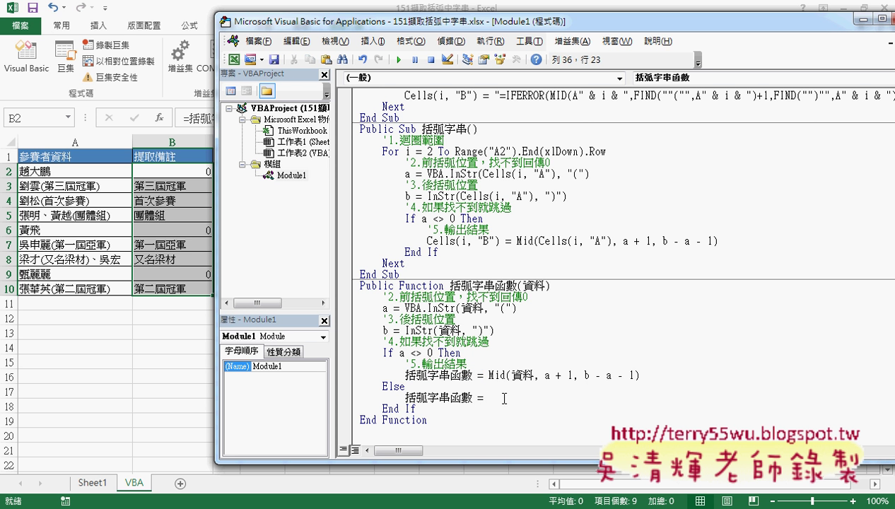
pyautogui.write('"')
pyautogui.write('"')
pyautogui.moveTo(513, 397); pyautogui.dragTo(335, 384)
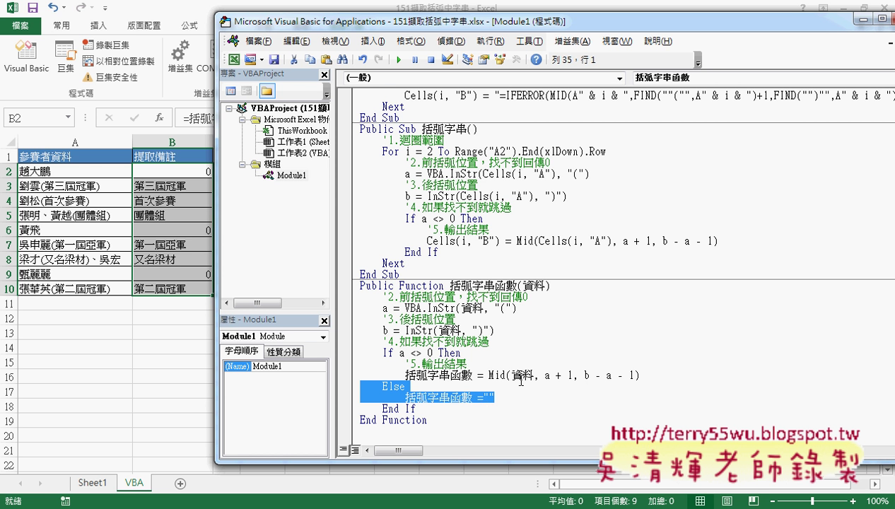
pyautogui.click(521, 340)
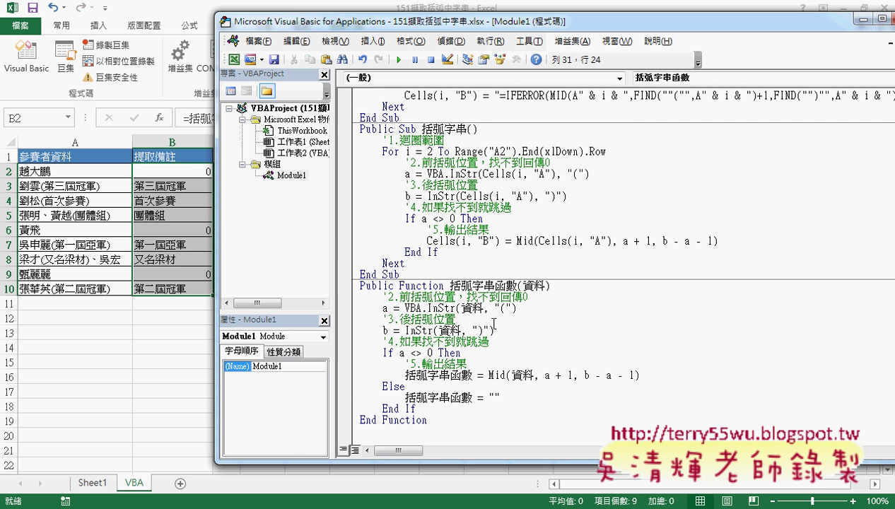
# Re-commit the B2 formula so B2, B6 and B9 recalculate to blank instead of 0
pyautogui.click(185, 171)
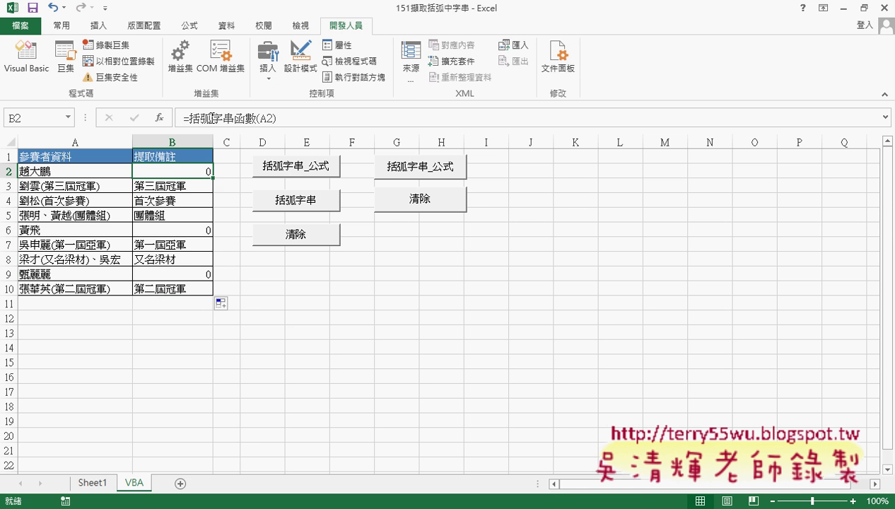
pyautogui.click(210, 118)
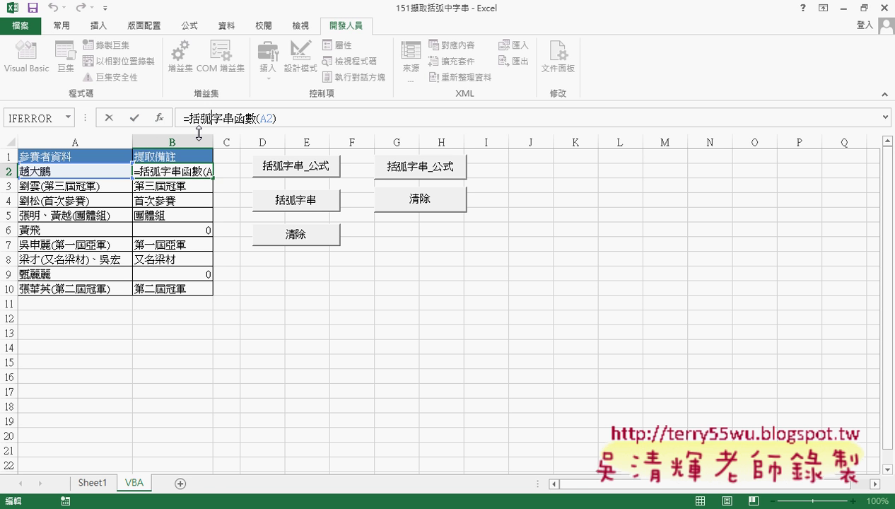
pyautogui.click(134, 118)
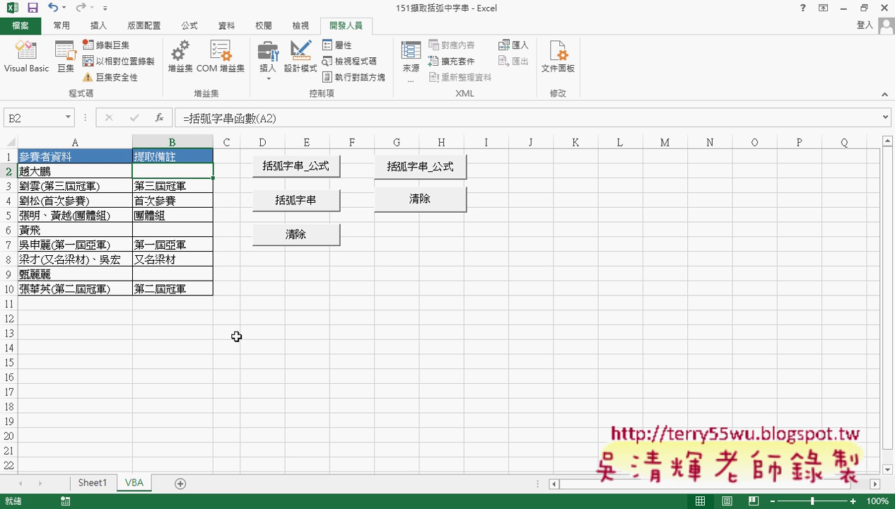
# Return to the VBA editor and review the 括弧字串函數 = "" line
pyautogui.moveTo(281, 505)
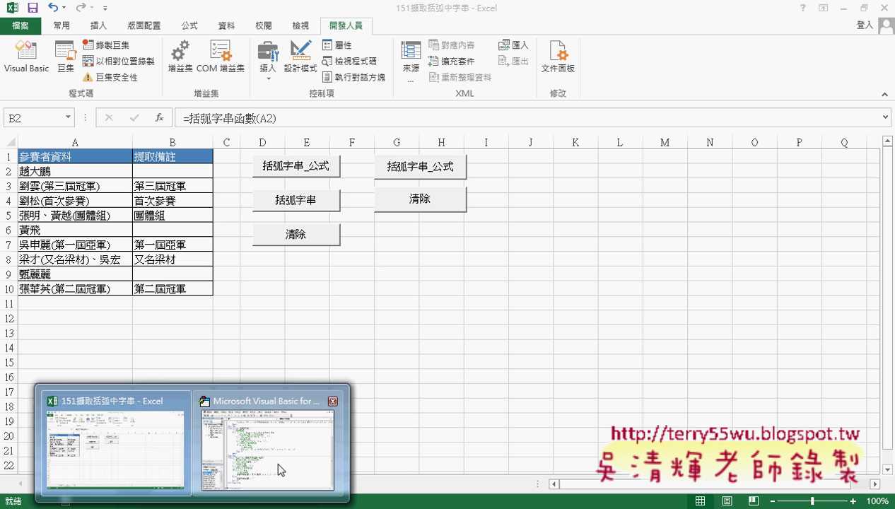
pyautogui.click(275, 453)
pyautogui.moveTo(497, 397); pyautogui.dragTo(405, 398)
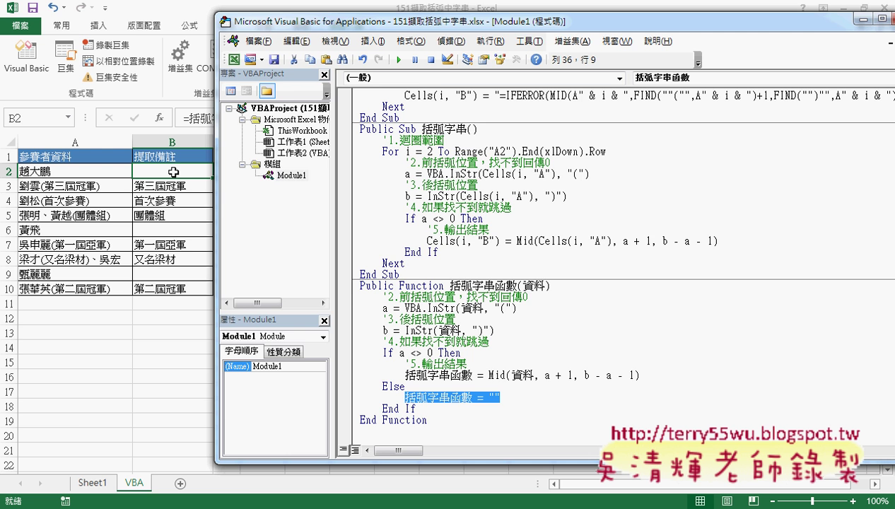
pyautogui.click(184, 331)
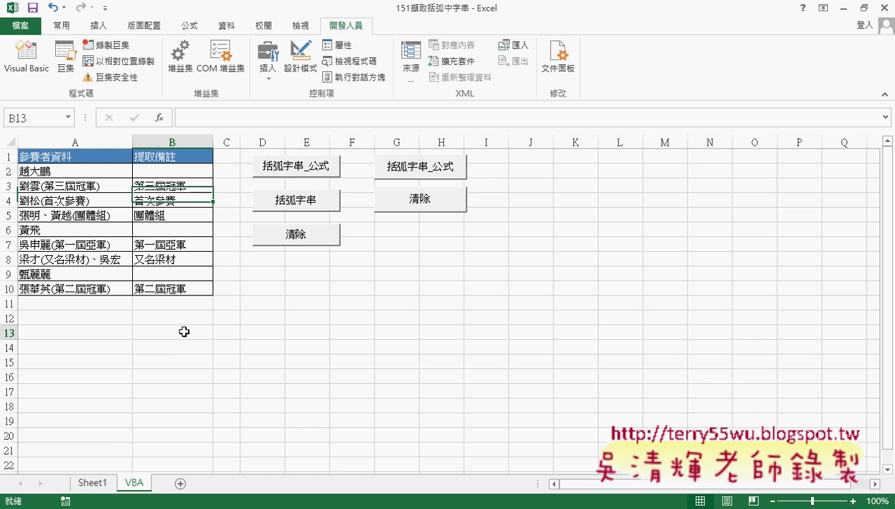
pyautogui.hotkey('alt', 'F11')
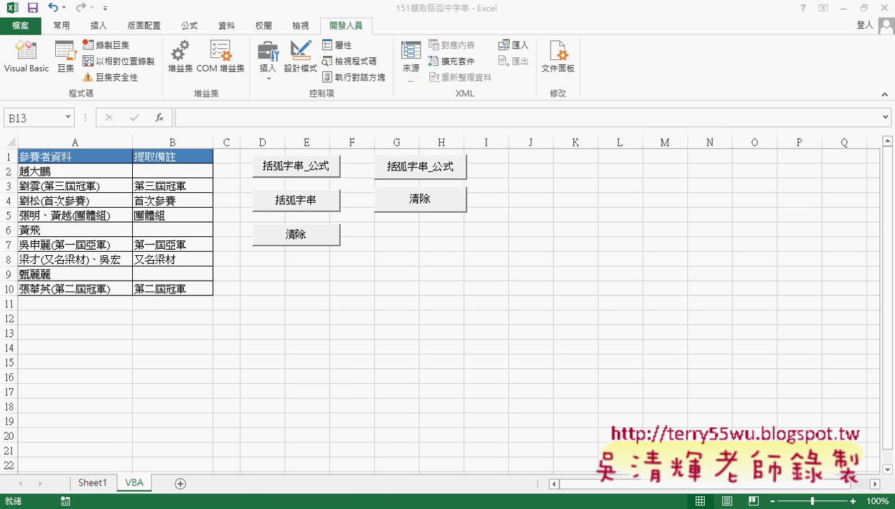
pyautogui.click(269, 438)
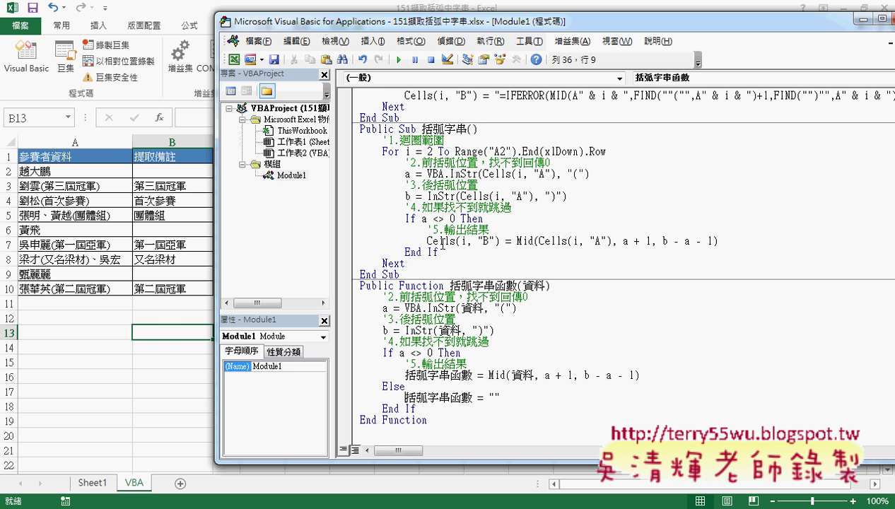
# Select the 括弧字串 macro's lines from '2.前括弧位置 to End If, then show the 151擷取括弧內字串 Google Doc
pyautogui.moveTo(439, 252); pyautogui.dragTo(346, 161)
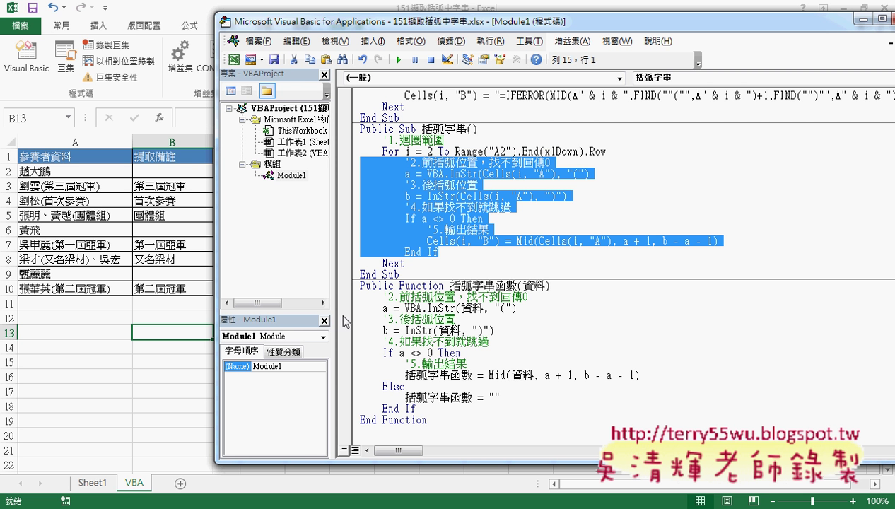
pyautogui.moveTo(148, 506)
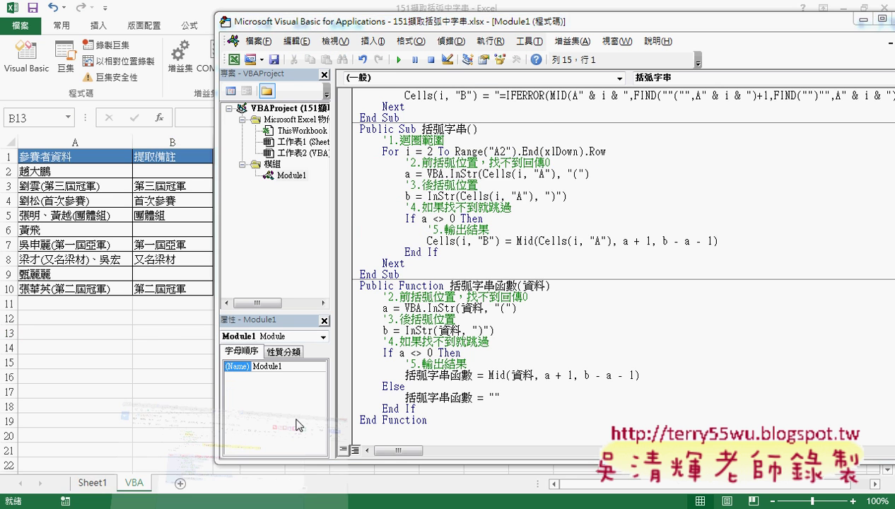
pyautogui.click(153, 445)
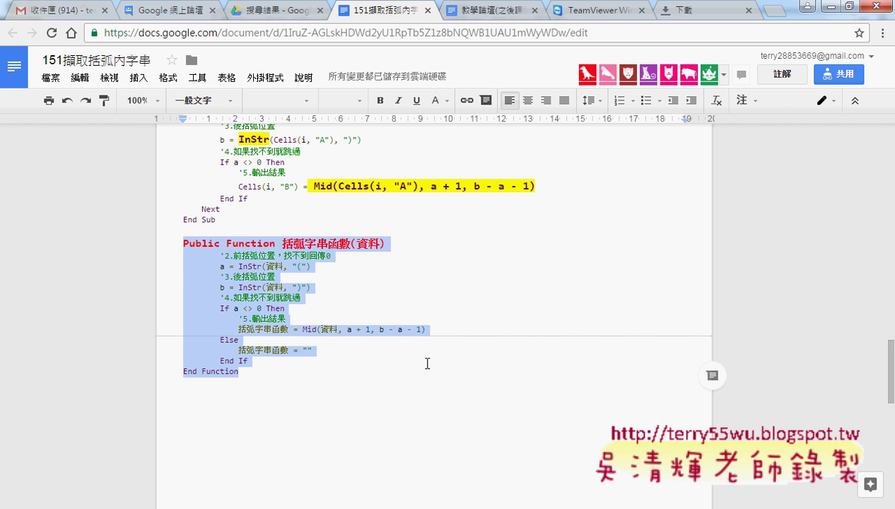